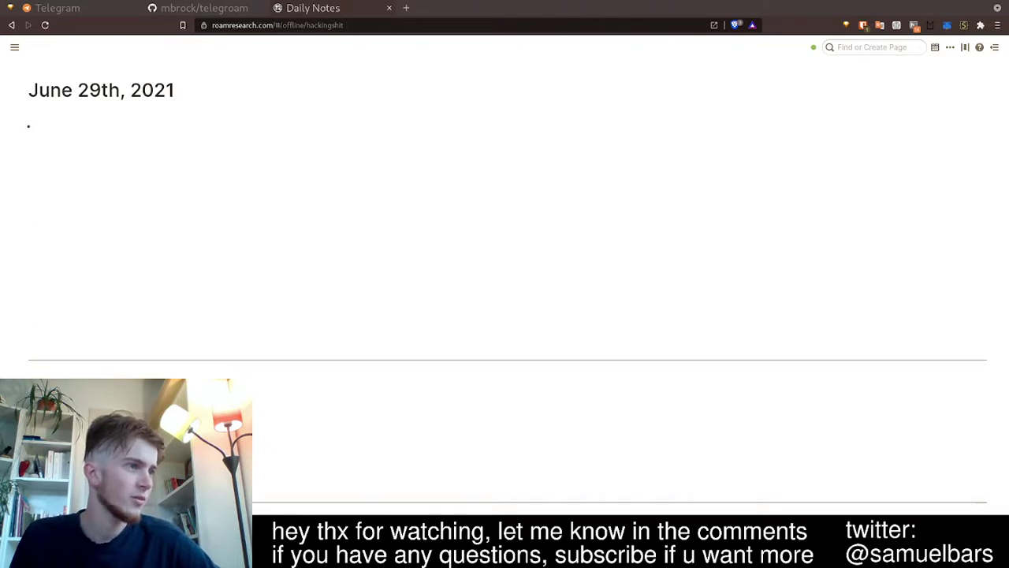
- Switch to the mbrock/telegroam repository on GitHub and read the README's introduction to the Roam–Telegram bridge
left_click(108, 131)
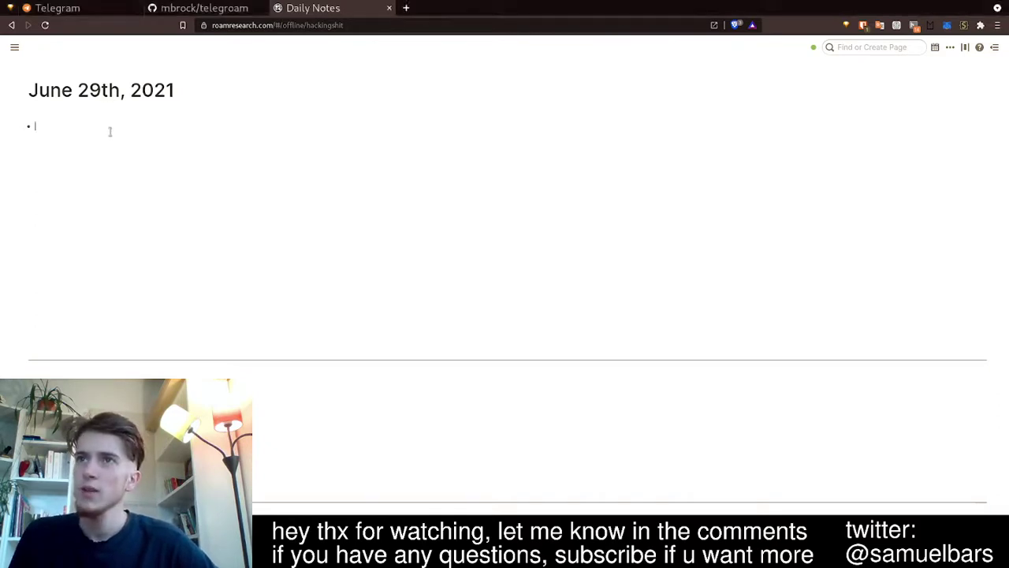
left_click(205, 9)
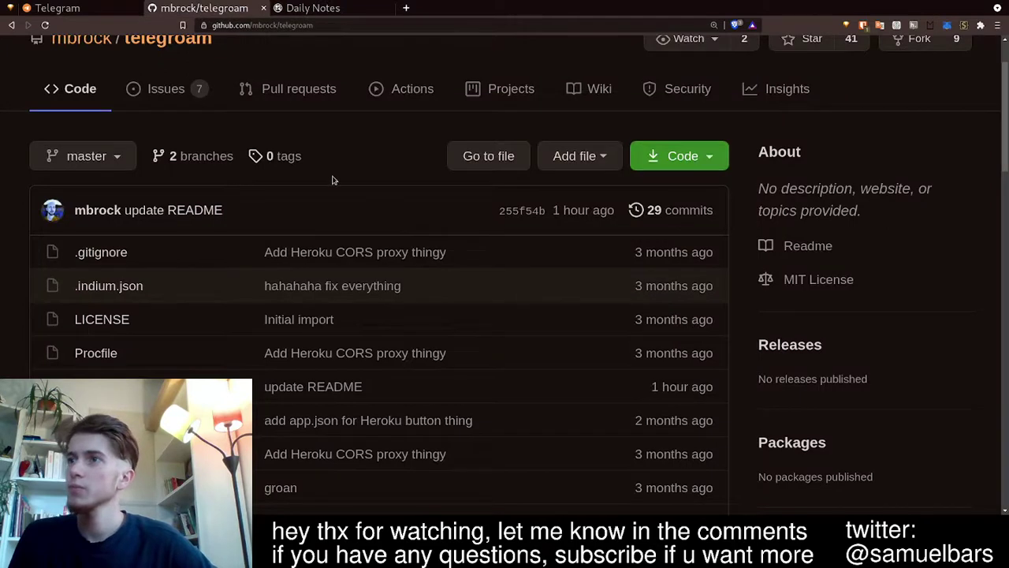
scroll(226, 235, "up", 2)
left_click_drag(363, 254, 56, 212)
left_click(52, 212)
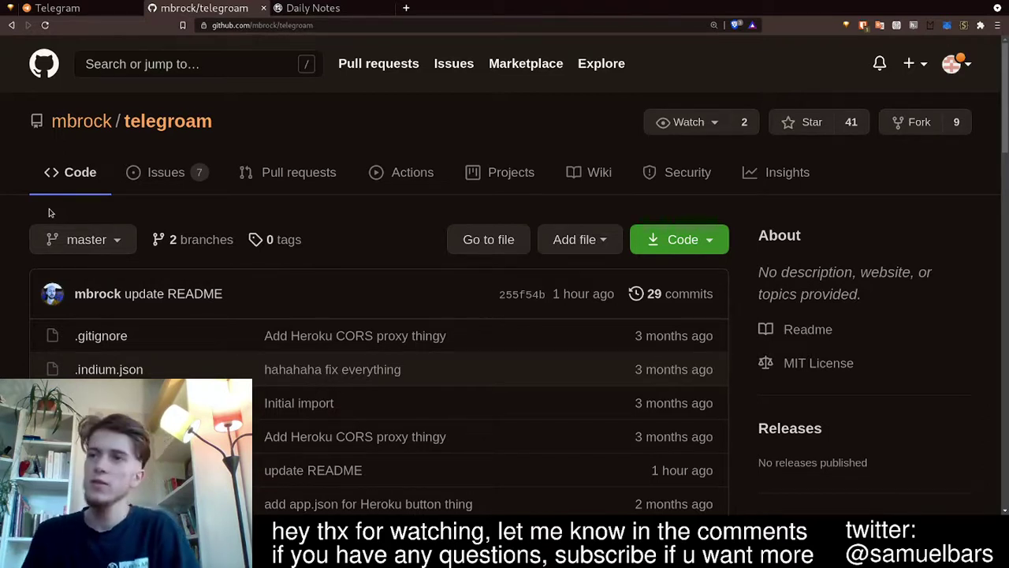
left_click_drag(51, 213, 80, 229)
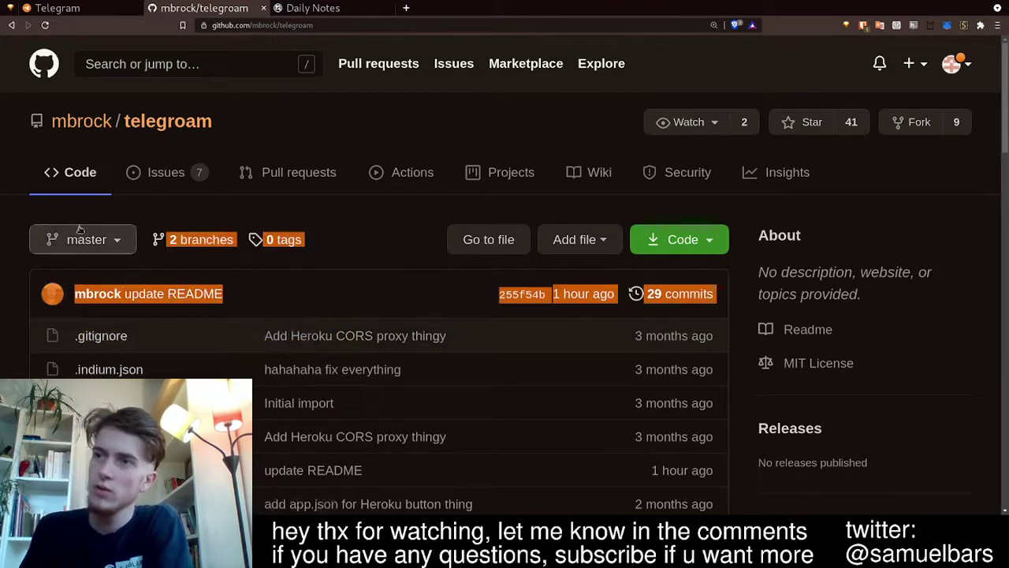
left_click(52, 211)
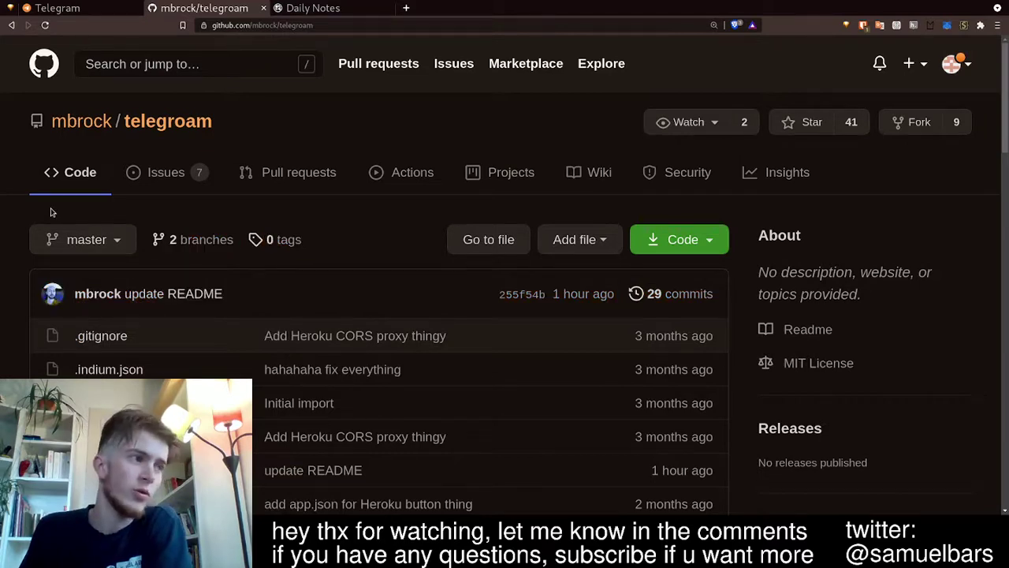
scroll(239, 214, "down", 8)
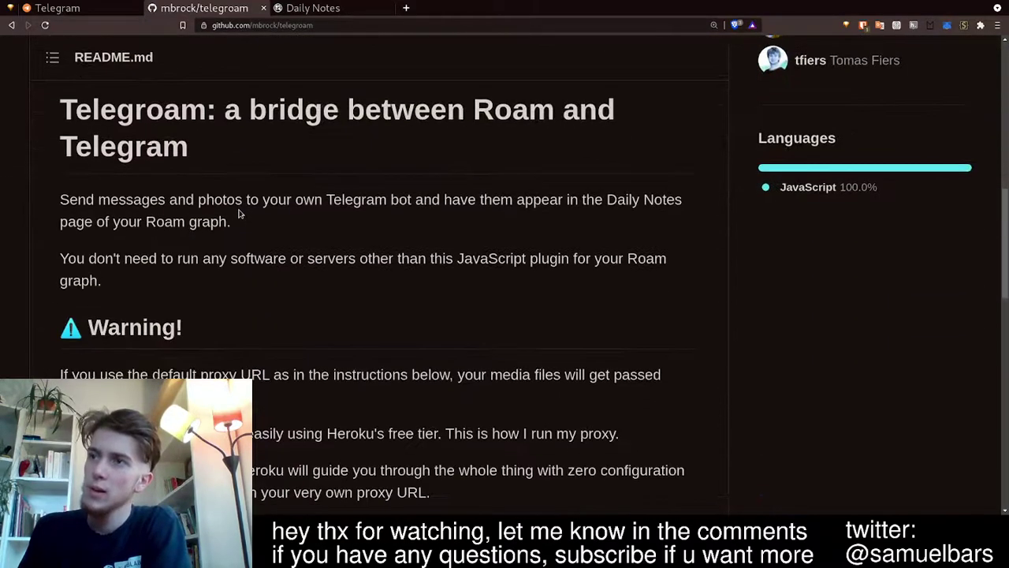
left_click_drag(247, 174, 266, 295)
triple_click(273, 253)
left_click(274, 246)
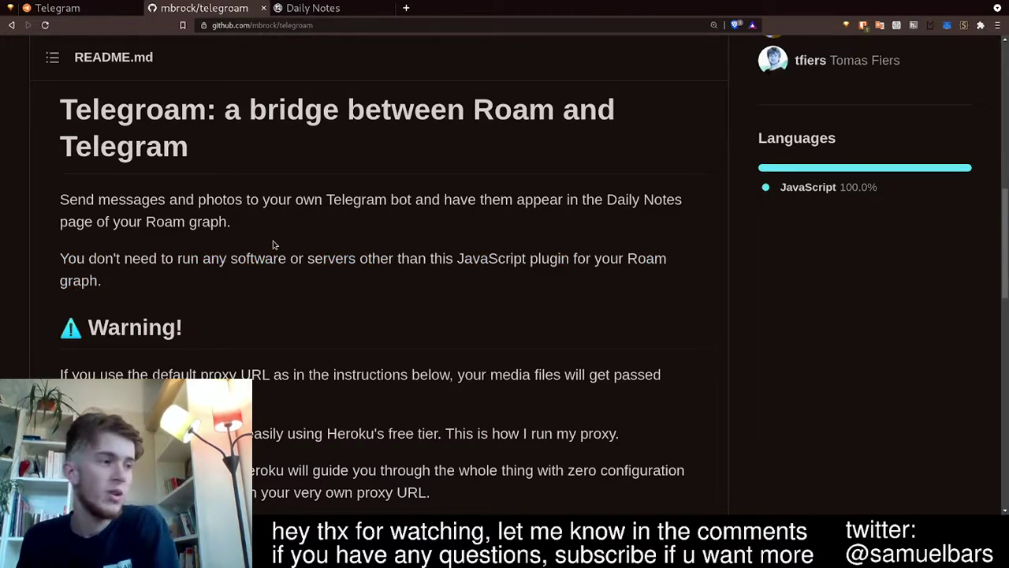
left_click_drag(273, 245, 292, 345)
left_click(293, 344)
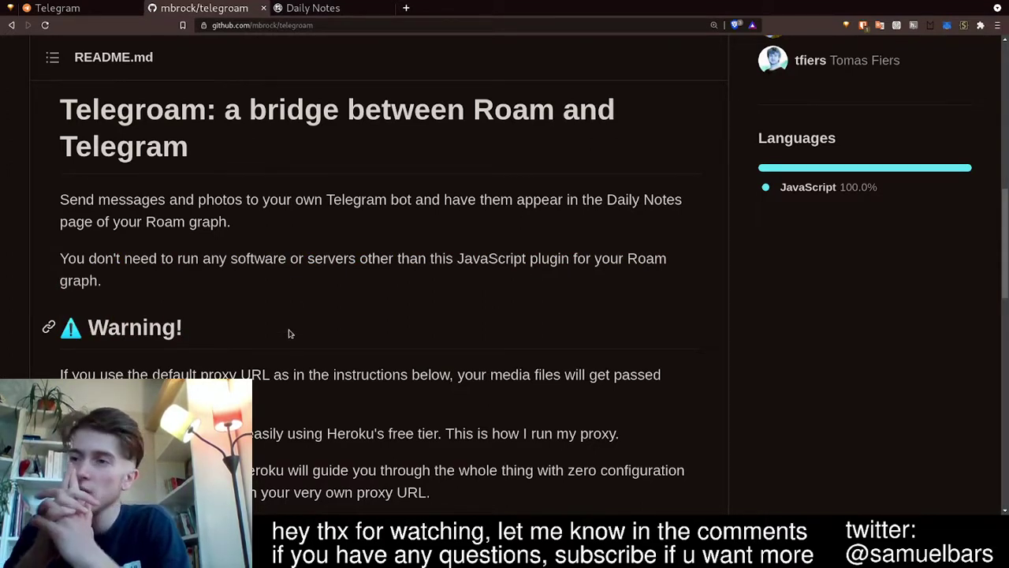
- Read the README's proxy warning, the Heroku deployment option and the explanation of why a proxy is necessary
scroll(289, 327, "down", 1)
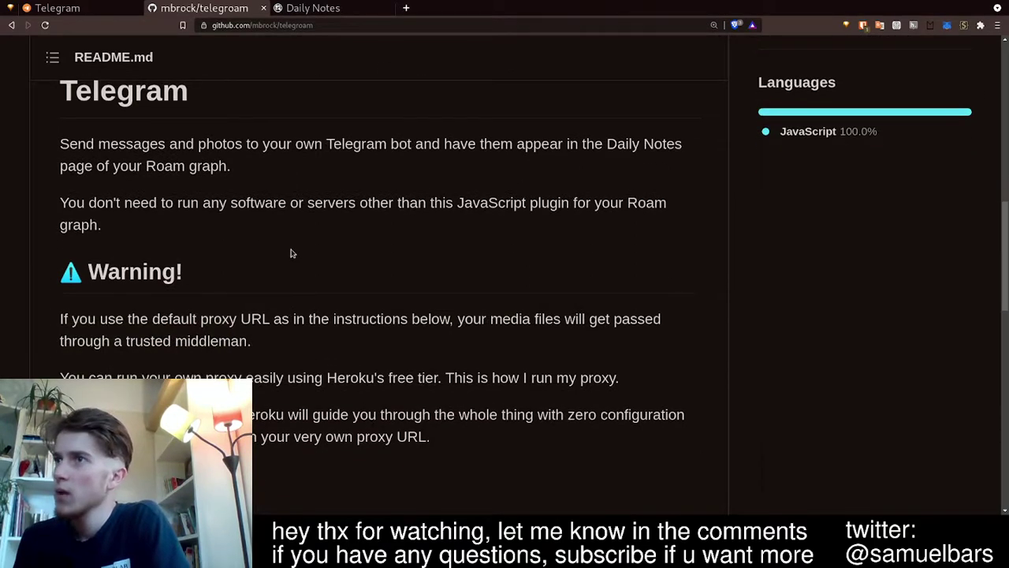
left_click_drag(291, 253, 293, 276)
left_click(294, 276)
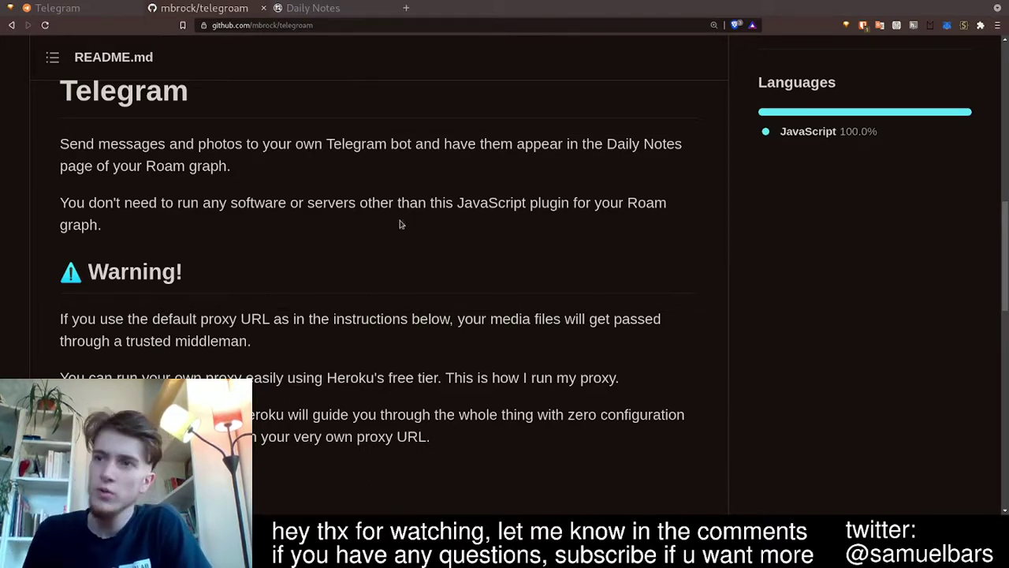
scroll(257, 310, "down", 3)
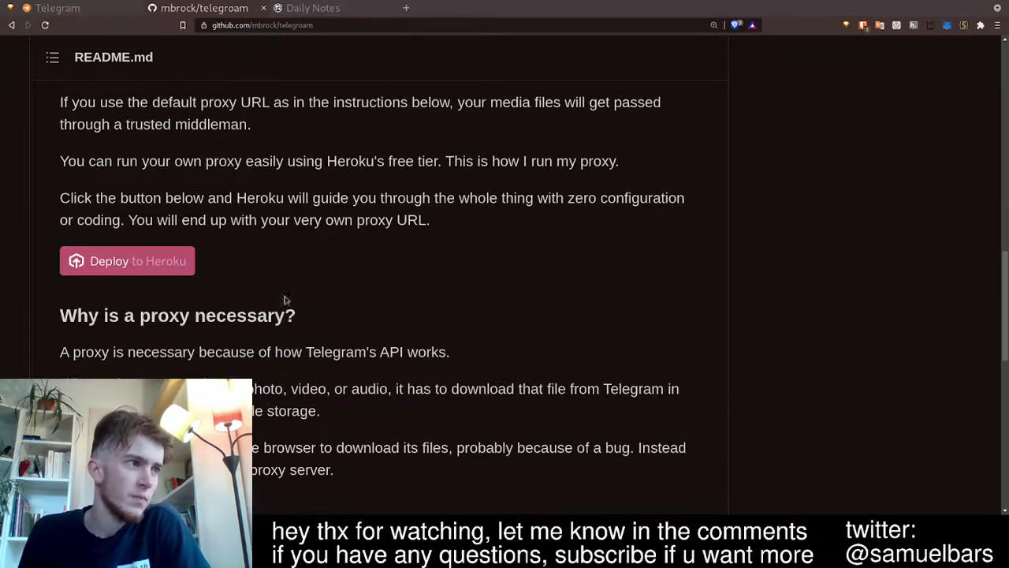
scroll(307, 268, "up", 1)
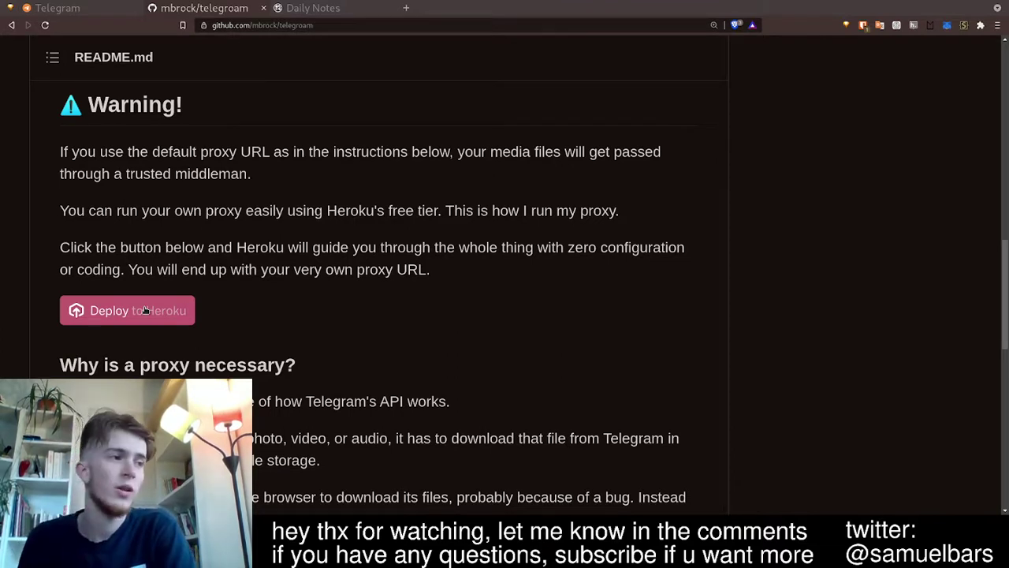
scroll(203, 247, "down", 2)
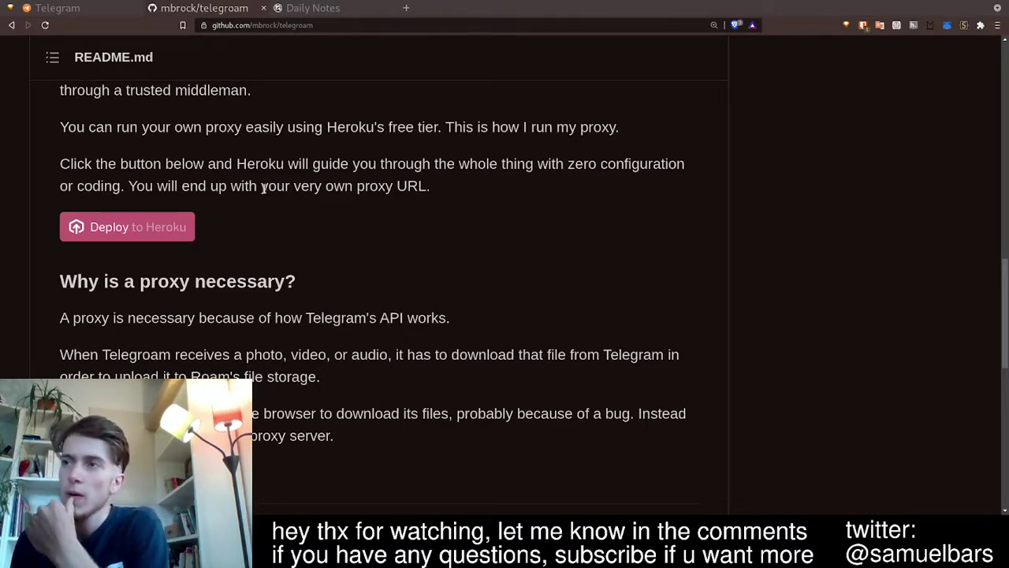
scroll(265, 187, "down", 2)
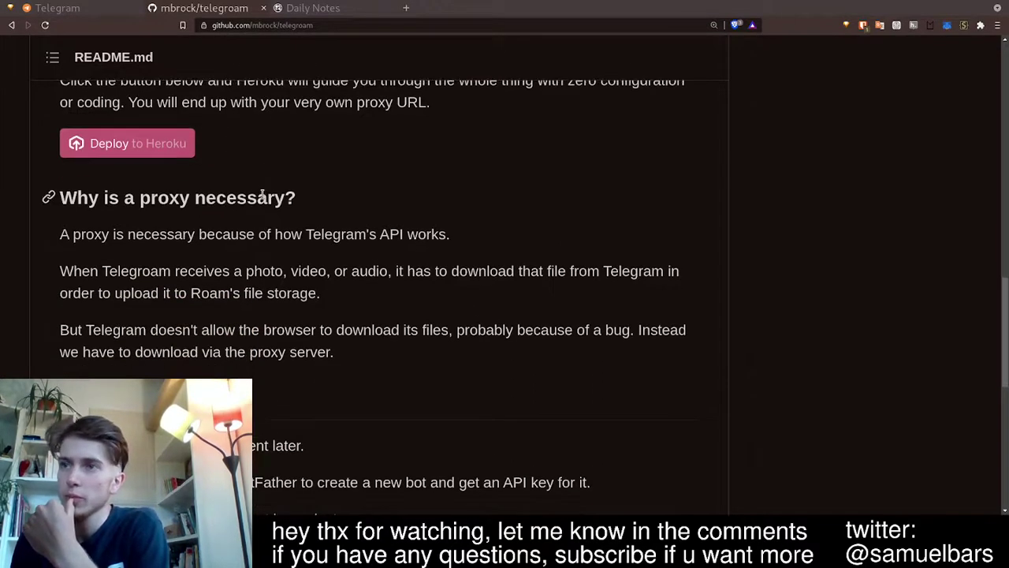
scroll(263, 194, "down", 1)
scroll(86, 105, "down", 1)
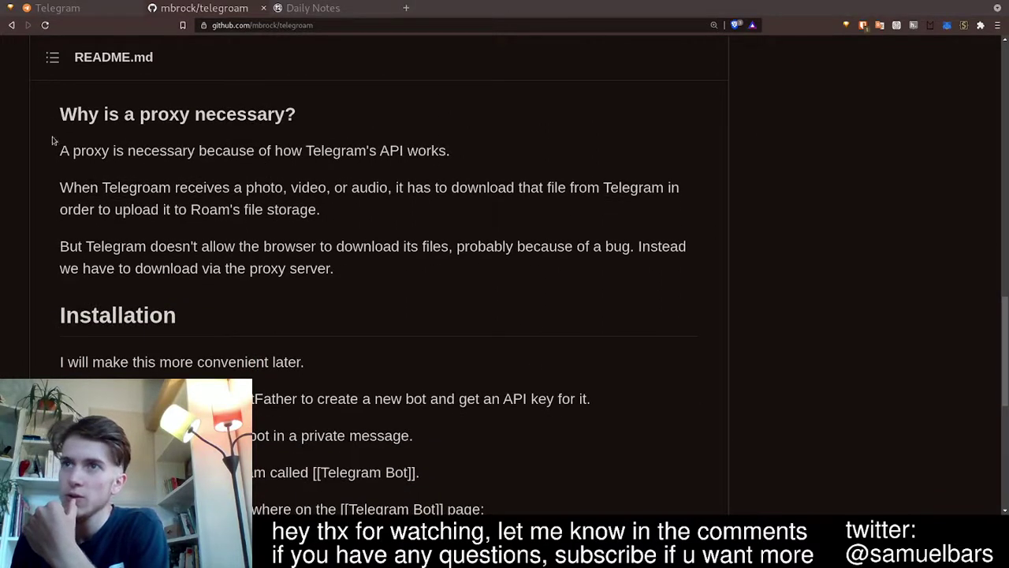
left_click_drag(60, 187, 407, 232)
left_click(265, 192)
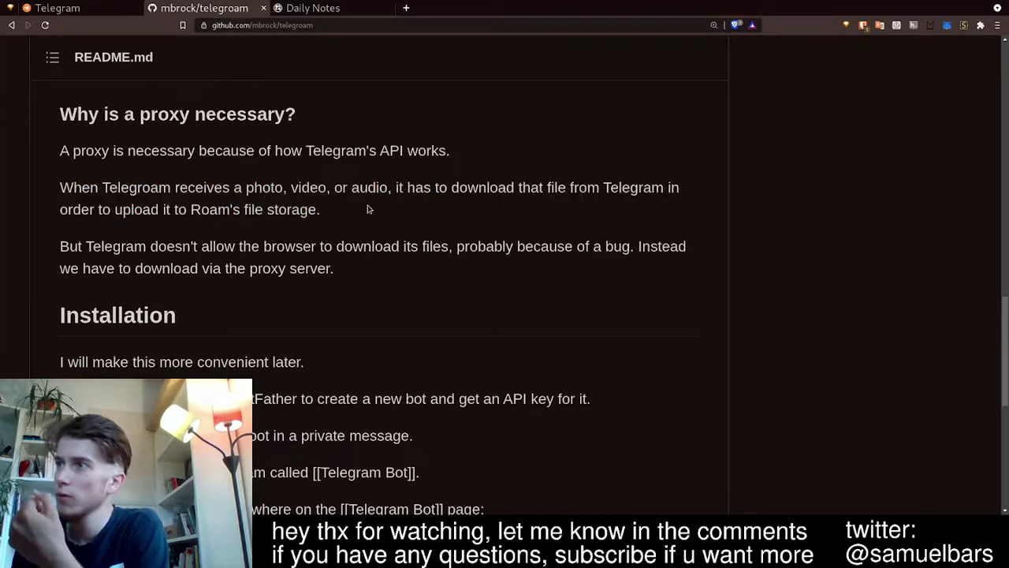
- Examine the README's Installation instructions for creating the bot and setting up the Telegram Bot page in Roam
scroll(265, 207, "down", 2)
scroll(263, 200, "down", 1)
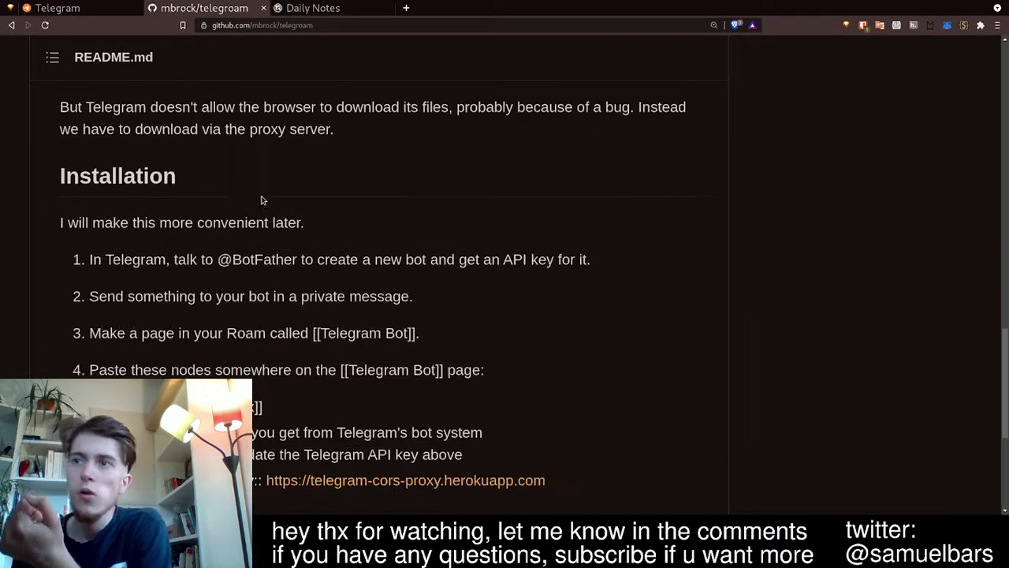
scroll(262, 200, "down", 1)
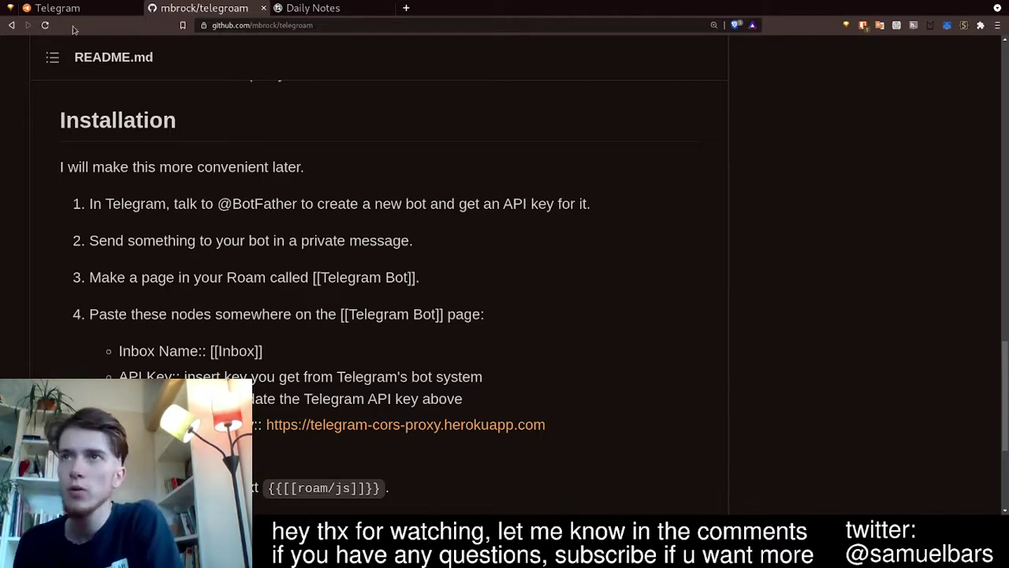
- Switch to Telegram and check the username and bio in BotFather's profile, closing the profile when done
left_click(51, 10)
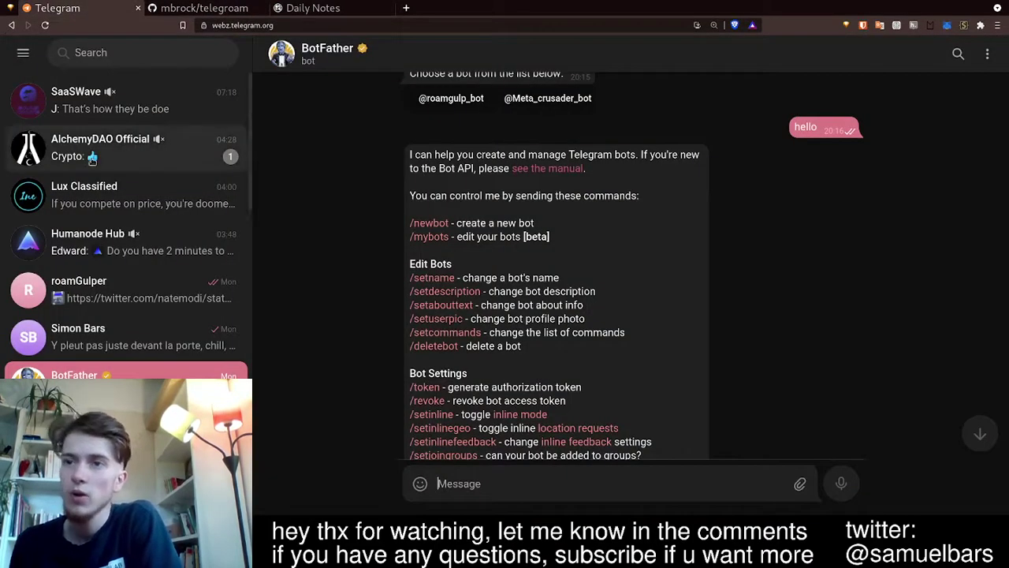
scroll(532, 268, "down", 1)
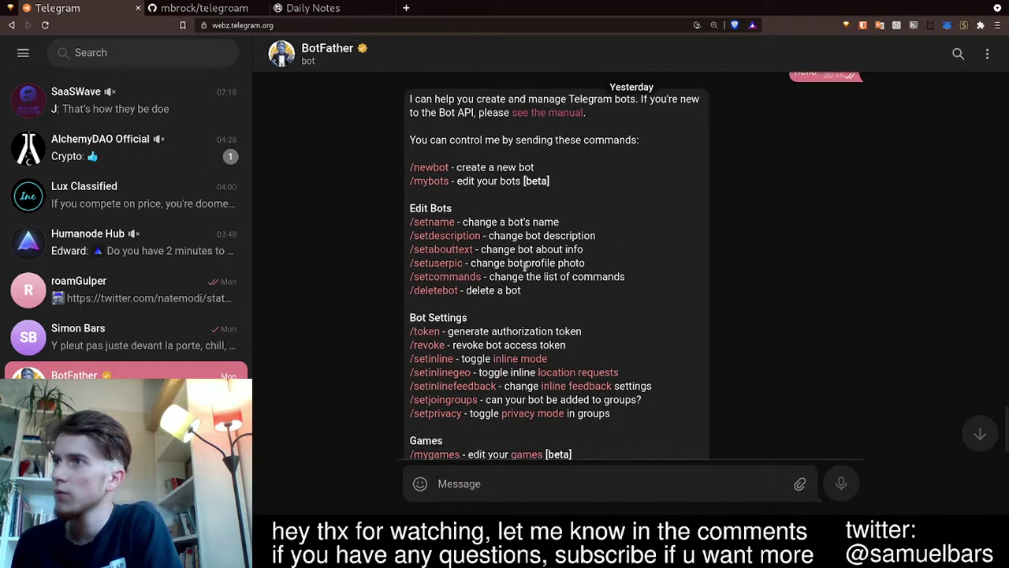
left_click(323, 48)
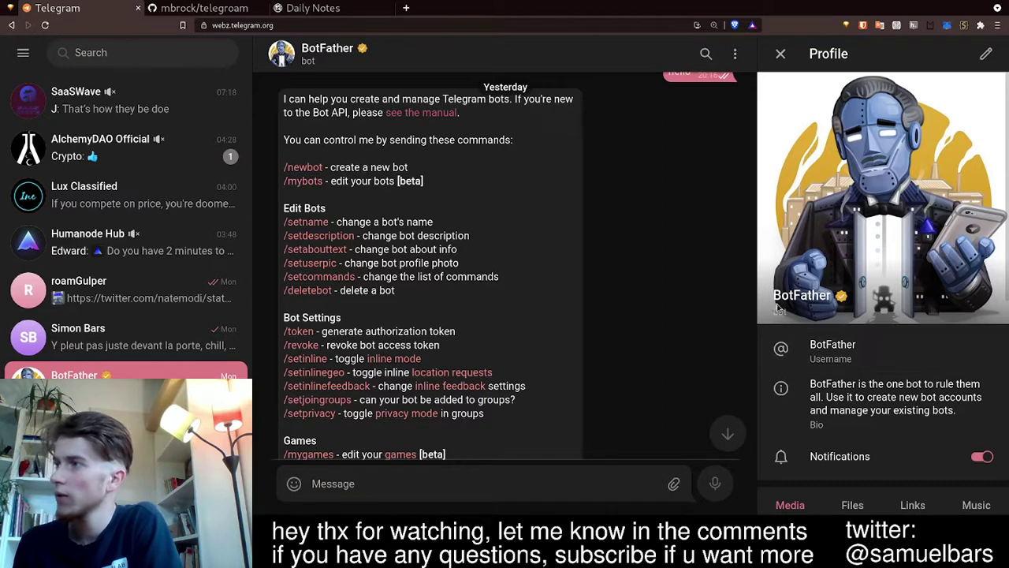
scroll(817, 355, "down", 2)
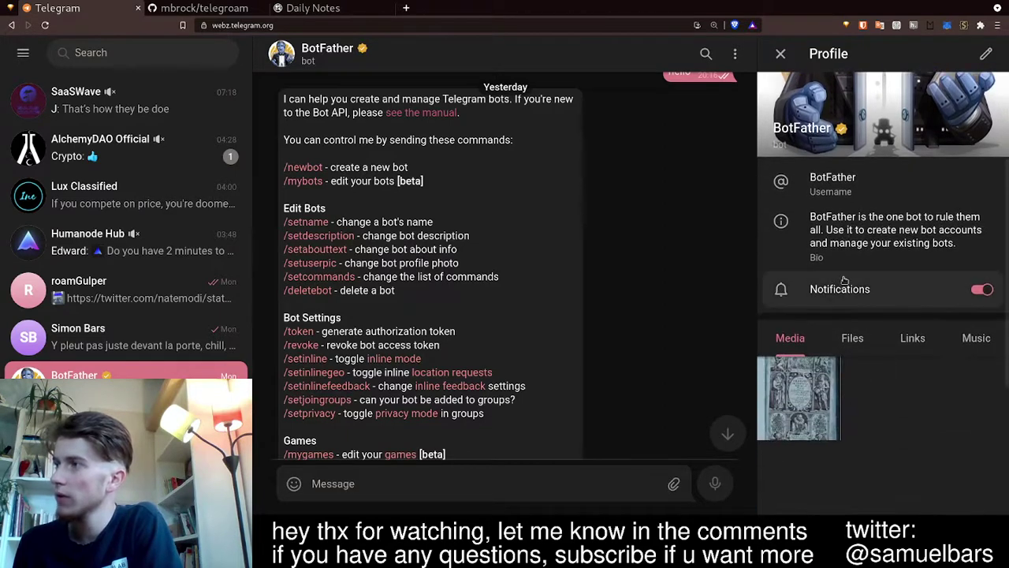
scroll(840, 316, "up", 2)
scroll(841, 276, "up", 1)
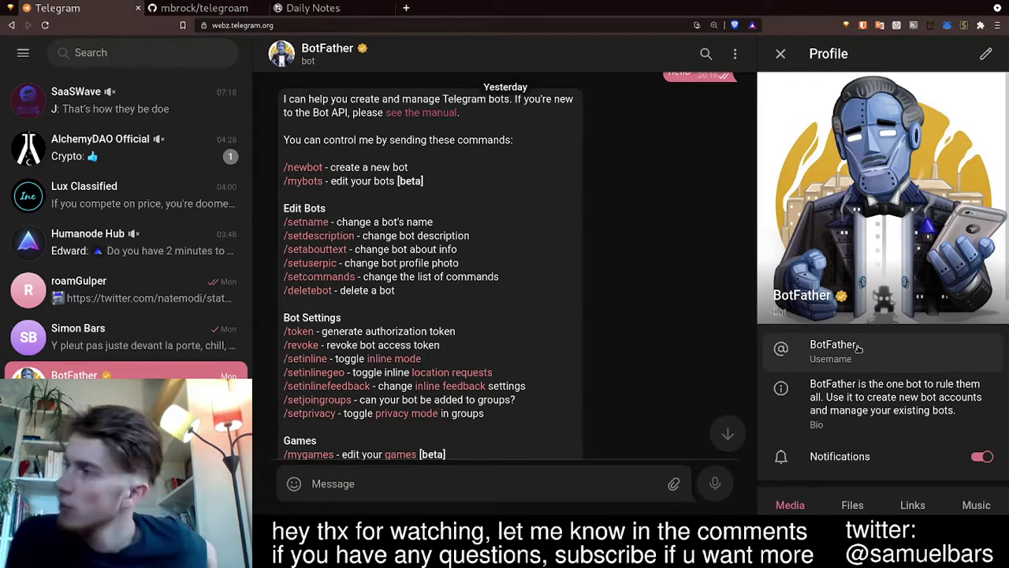
left_click(782, 53)
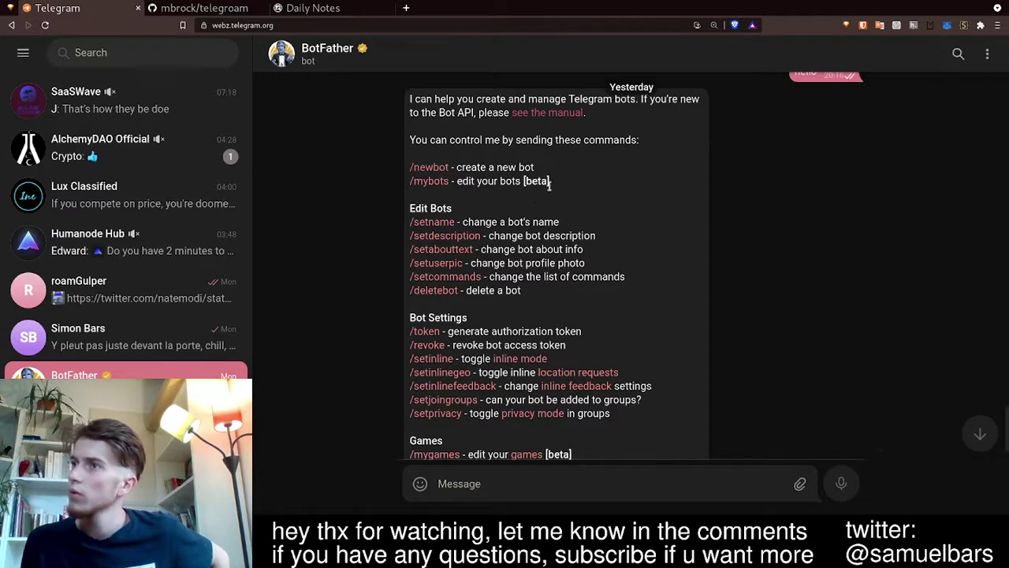
- Message BotFather to bring up its command list and request a new bot with /newbot
scroll(549, 184, "down", 1)
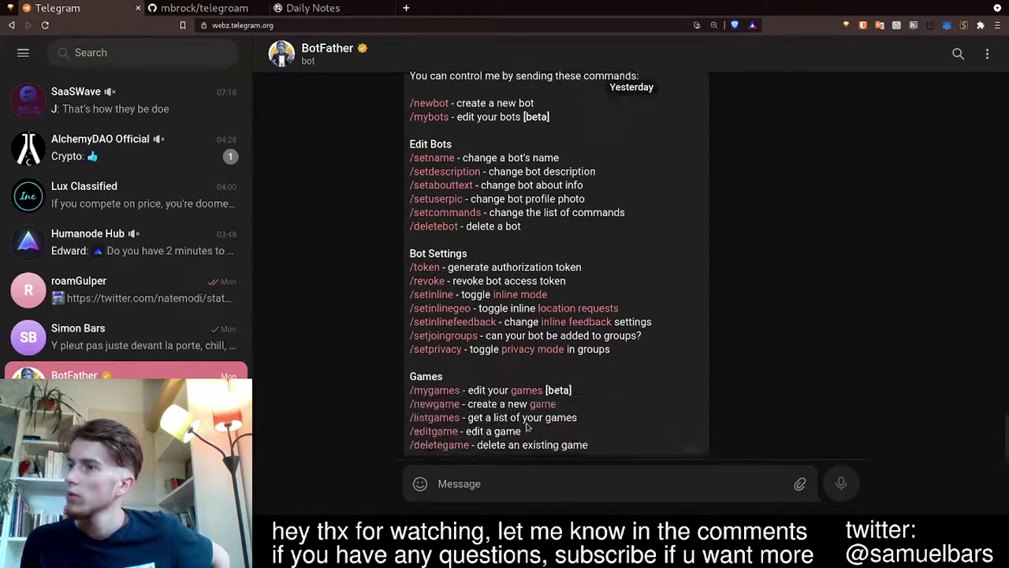
left_click(544, 487)
type("/start")
key("Return")
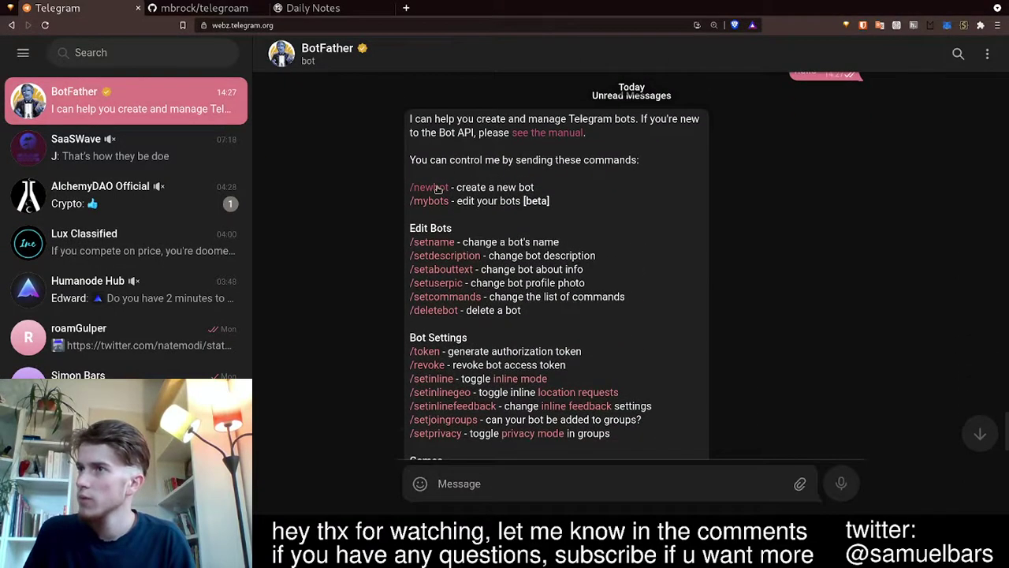
left_click(438, 189)
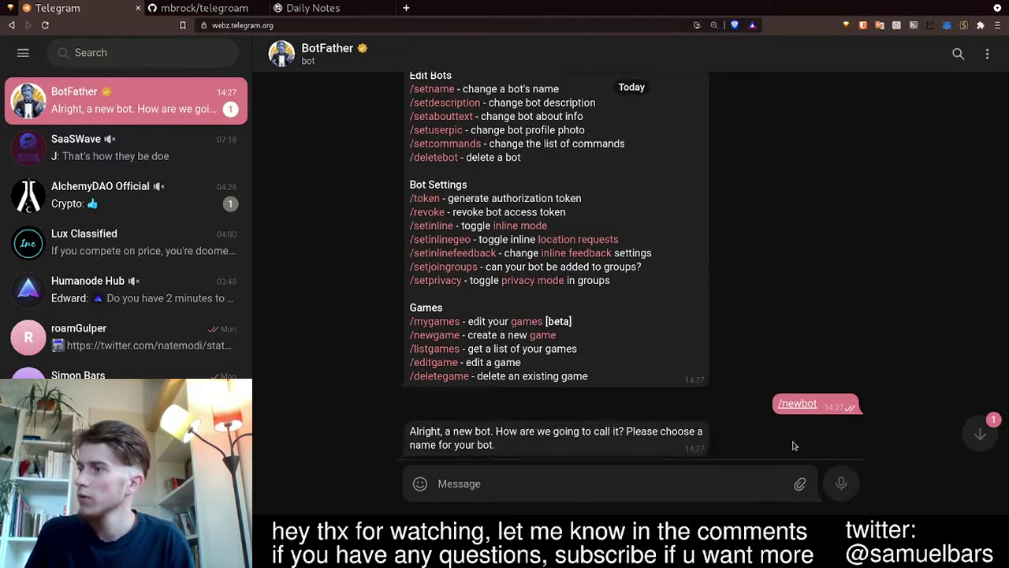
- Answer BotFather's naming question by sending roam-test-telegroam as the new bot's name
left_click_drag(574, 432, 542, 447)
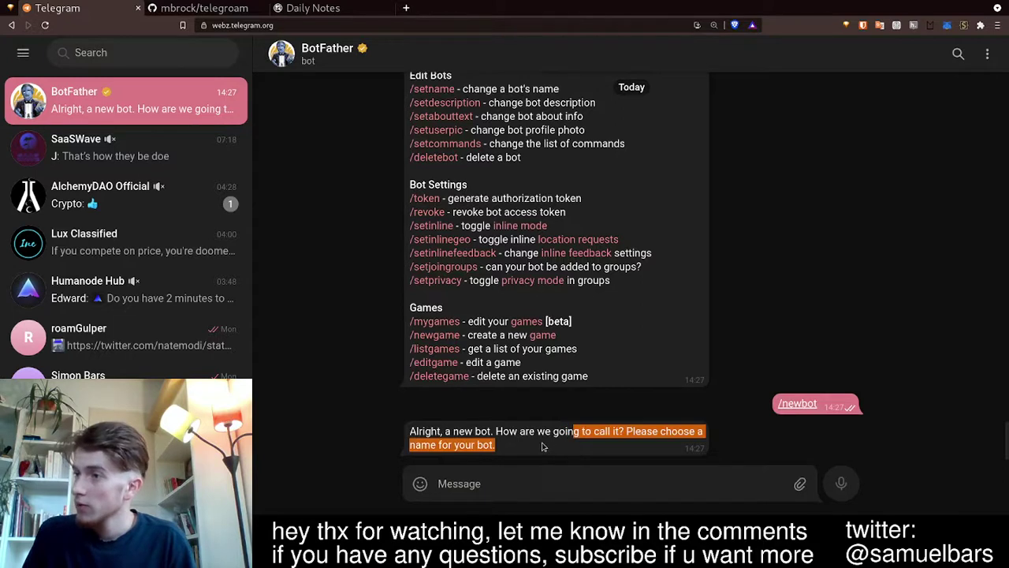
left_click(542, 447)
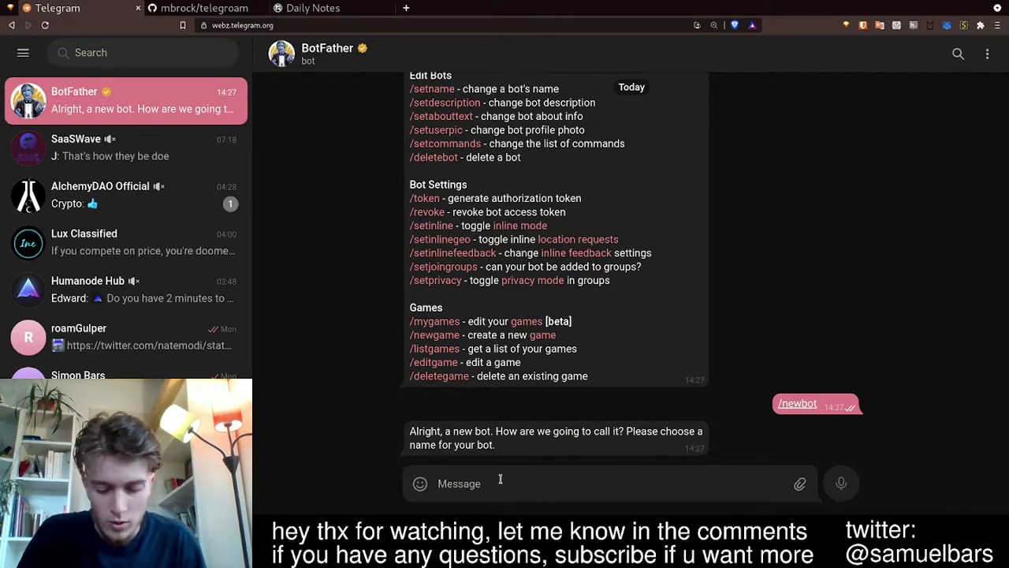
type("roam-te")
type("st-")
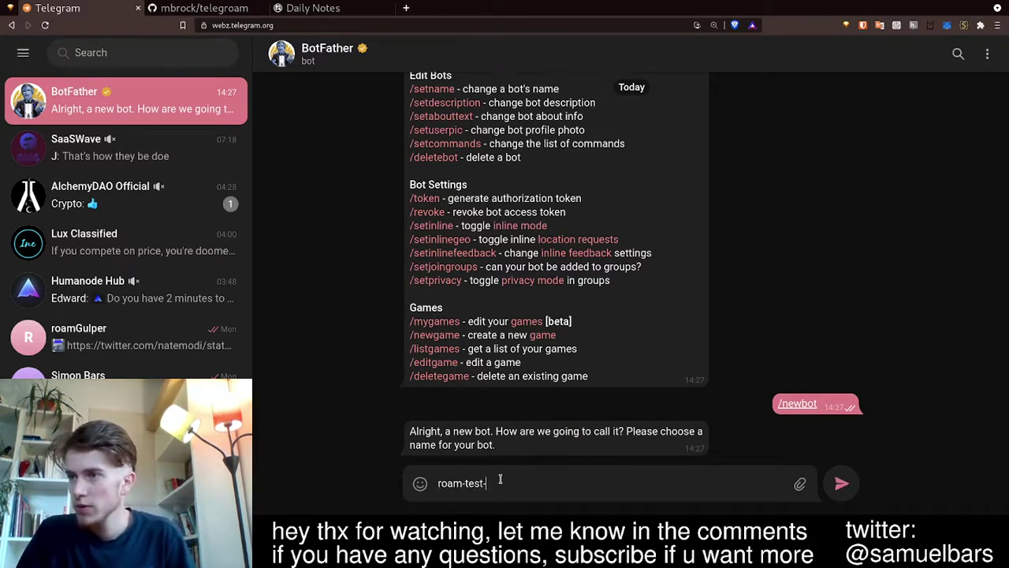
type("telegram")
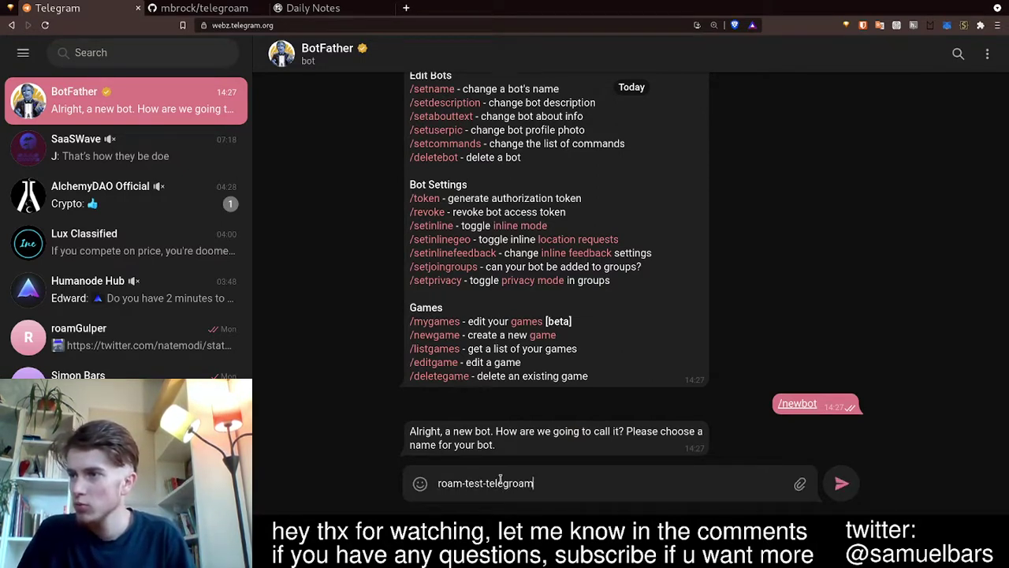
key("Return")
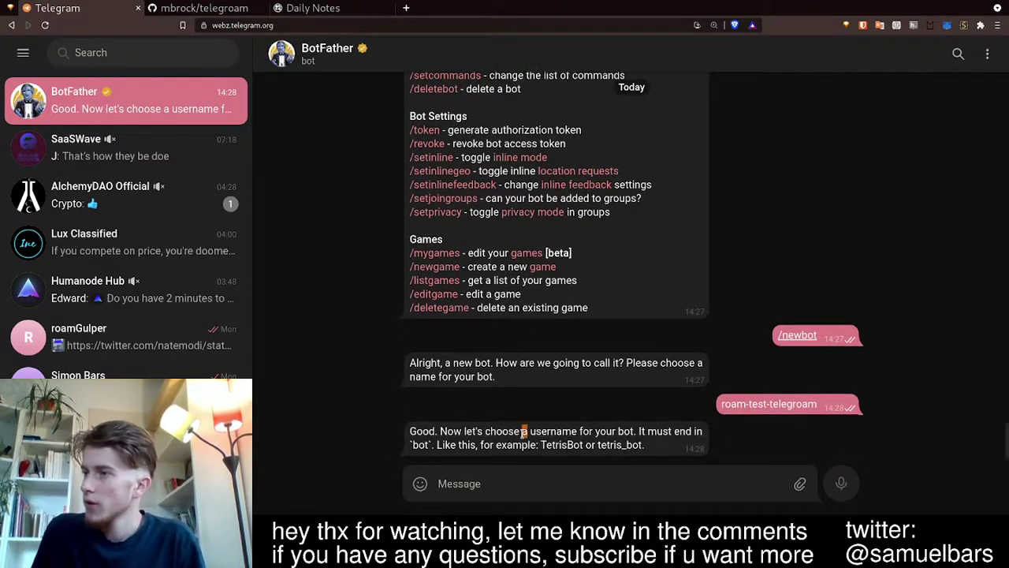
- Answer BotFather's username question by sending telegroam_test_bot as the new bot's username
double_click(473, 431)
left_click(475, 433)
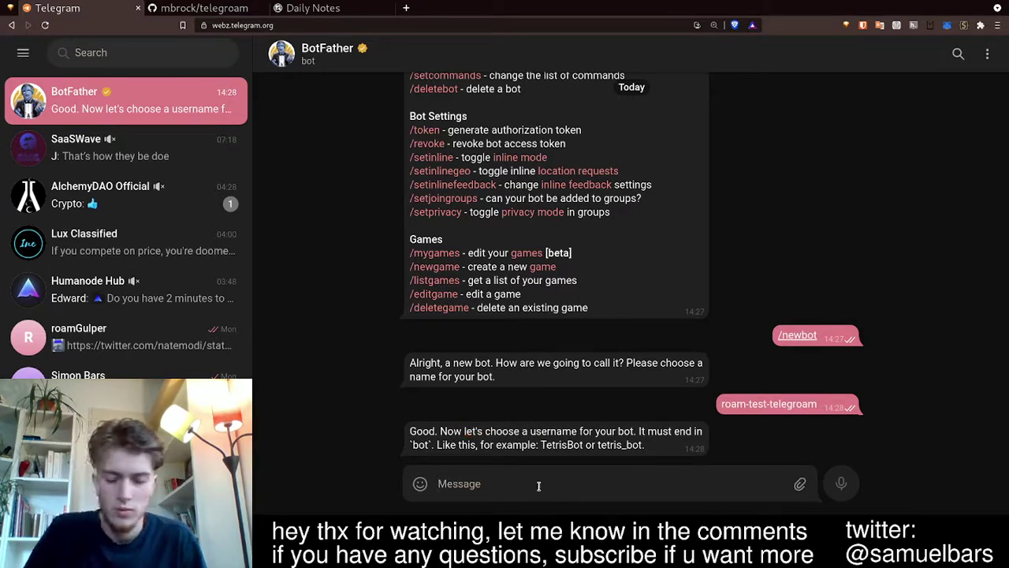
type("roa")
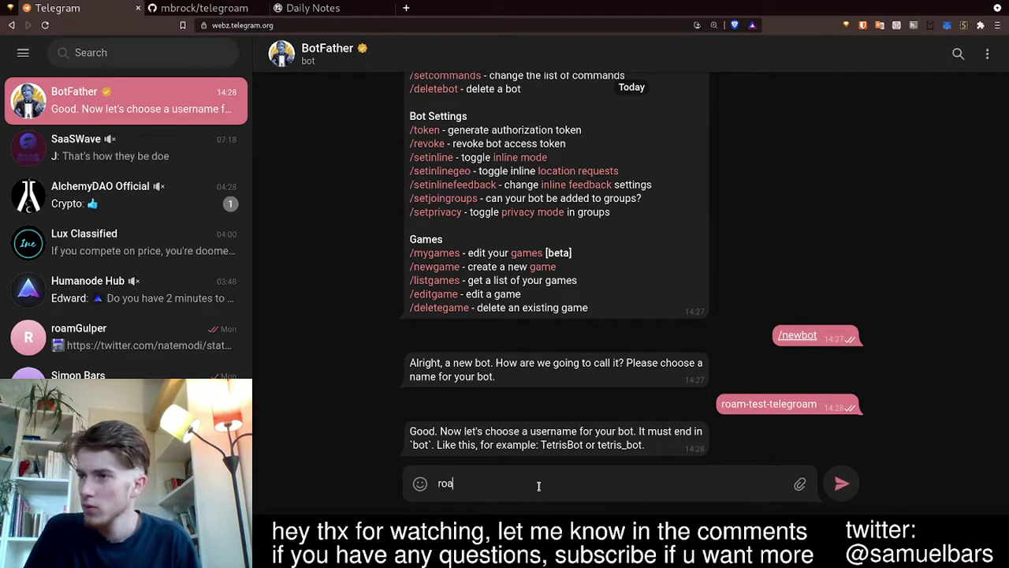
key("BackSpace")
type("telegroam")
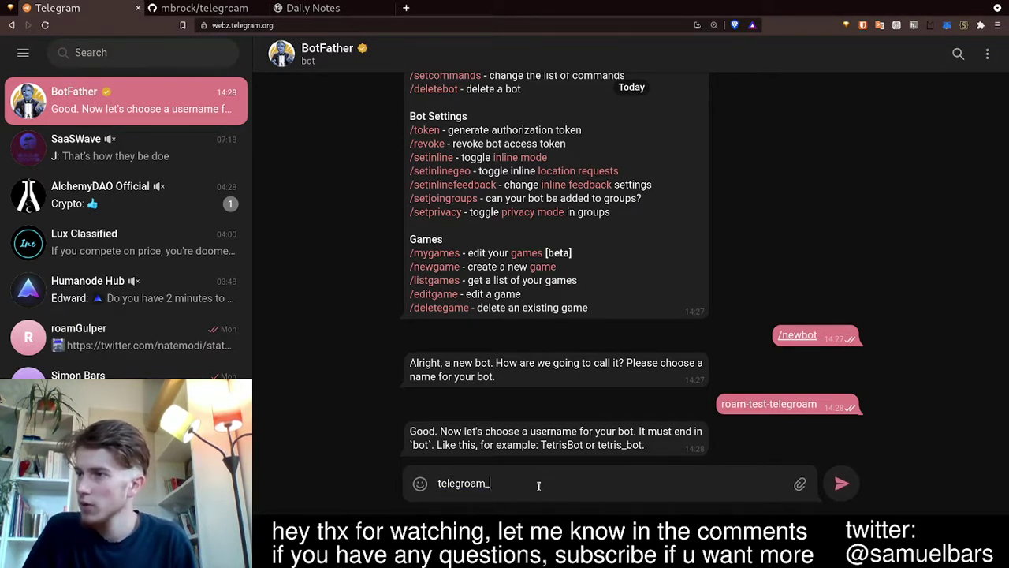
type("_te")
key("BackSpace")
key("BackSpace")
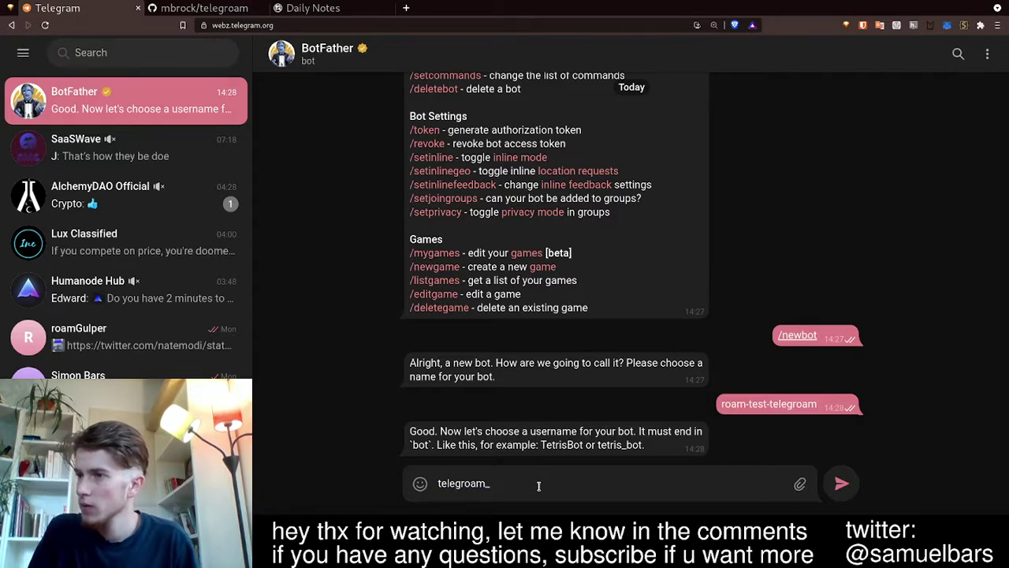
type("test_bot")
key("Return")
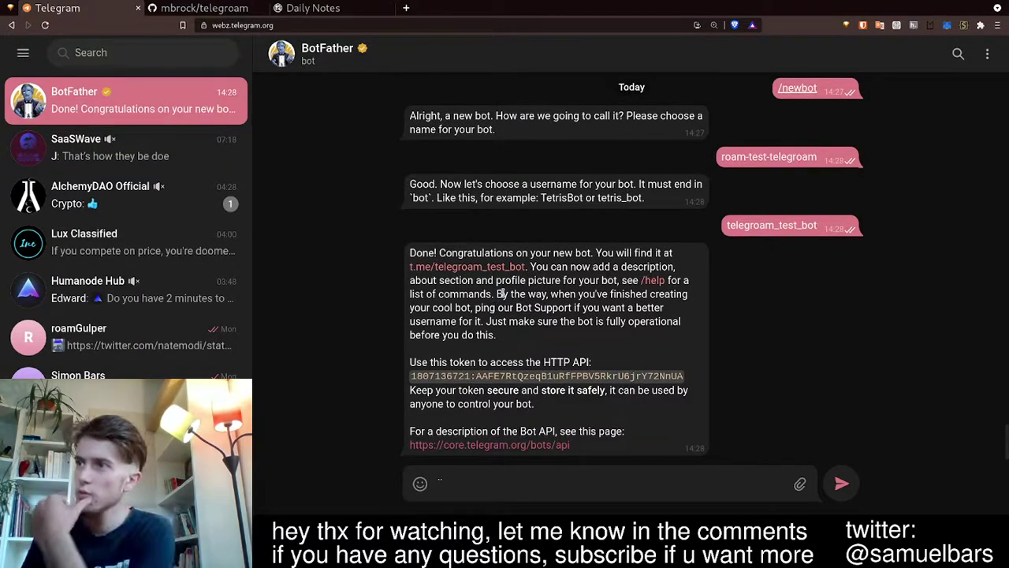
- Open the new bot's chat from BotFather's link, start the bot and send it the message Hello
left_click(499, 270)
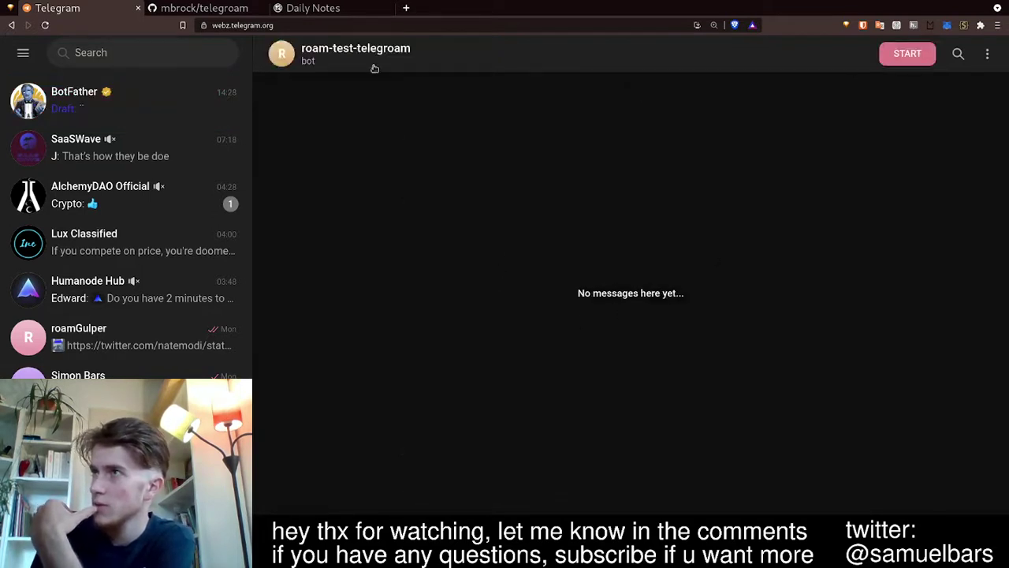
left_click(899, 55)
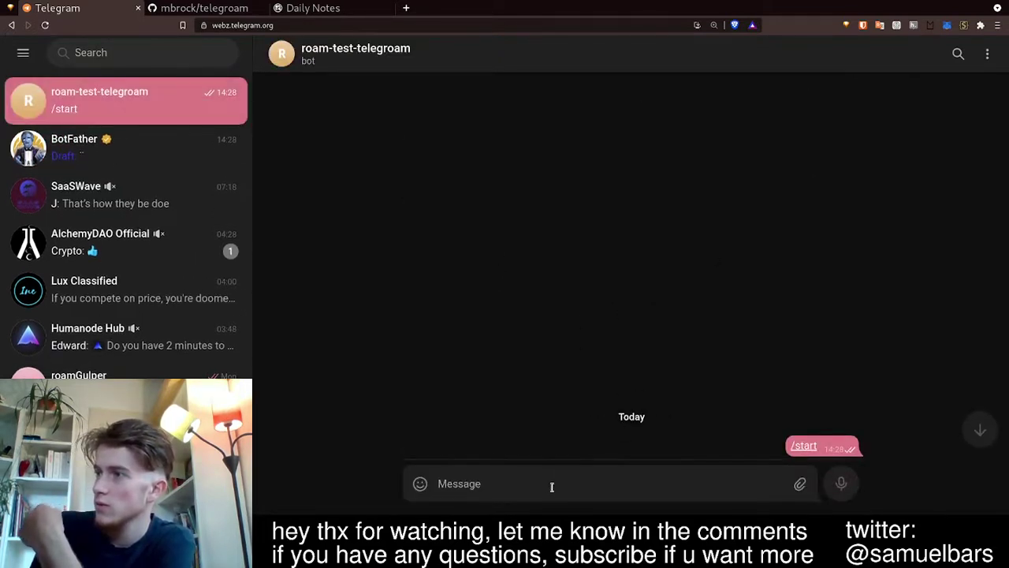
type("Hello")
key("Return")
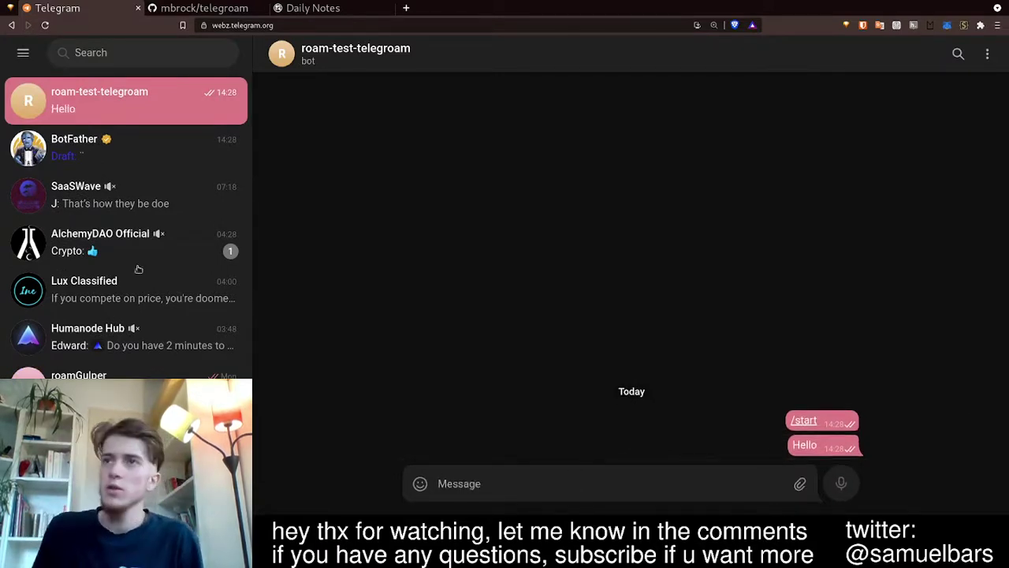
- Return to BotFather's chat and copy the new bot's HTTP API token
left_click(11, 25)
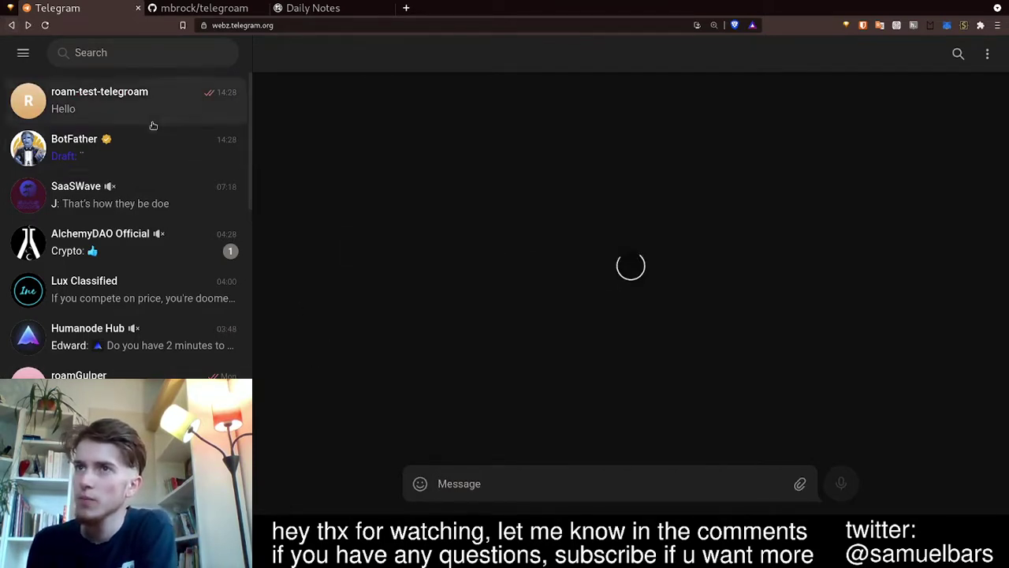
left_click(142, 144)
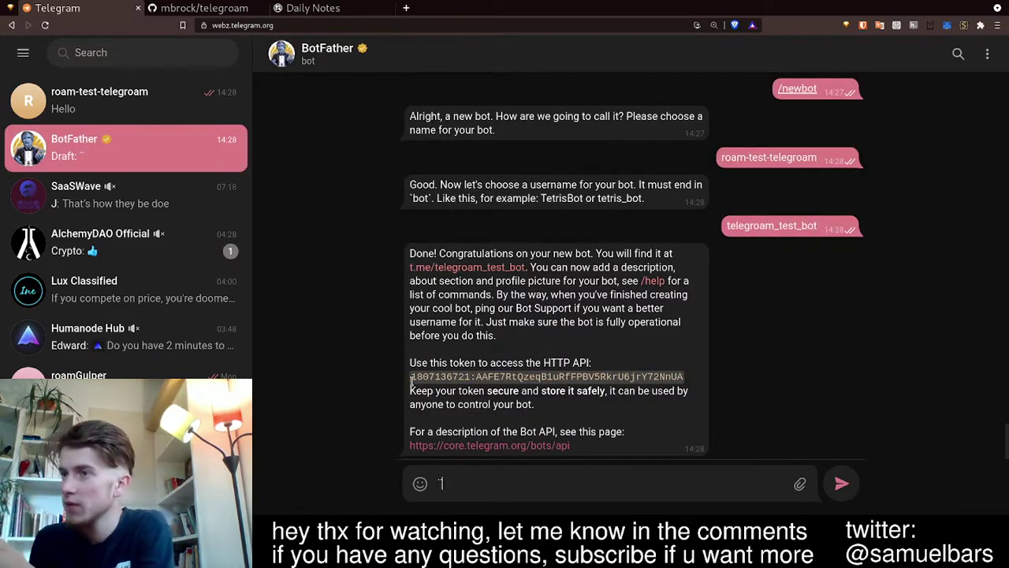
left_click_drag(411, 379, 678, 377)
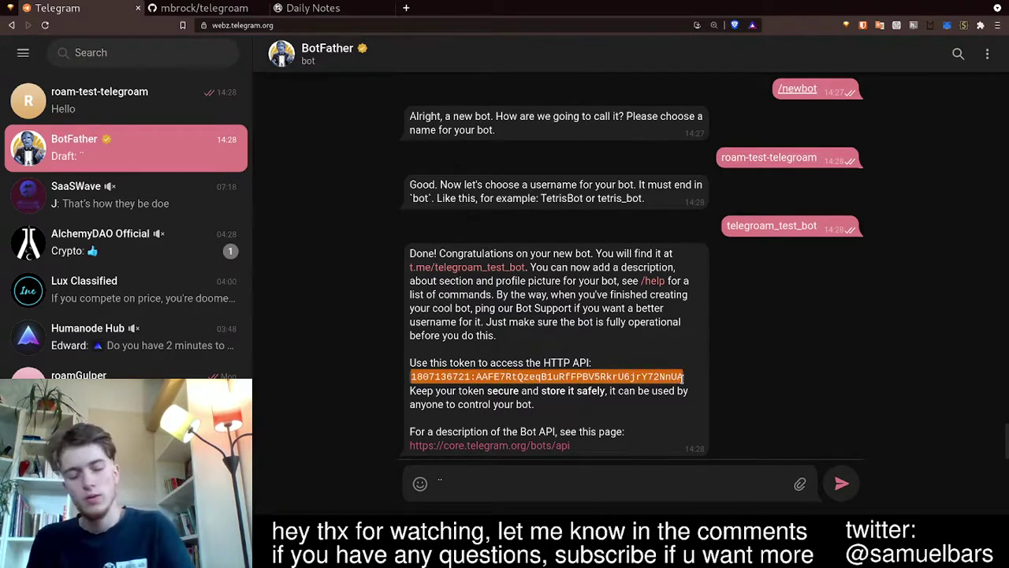
left_click(638, 349)
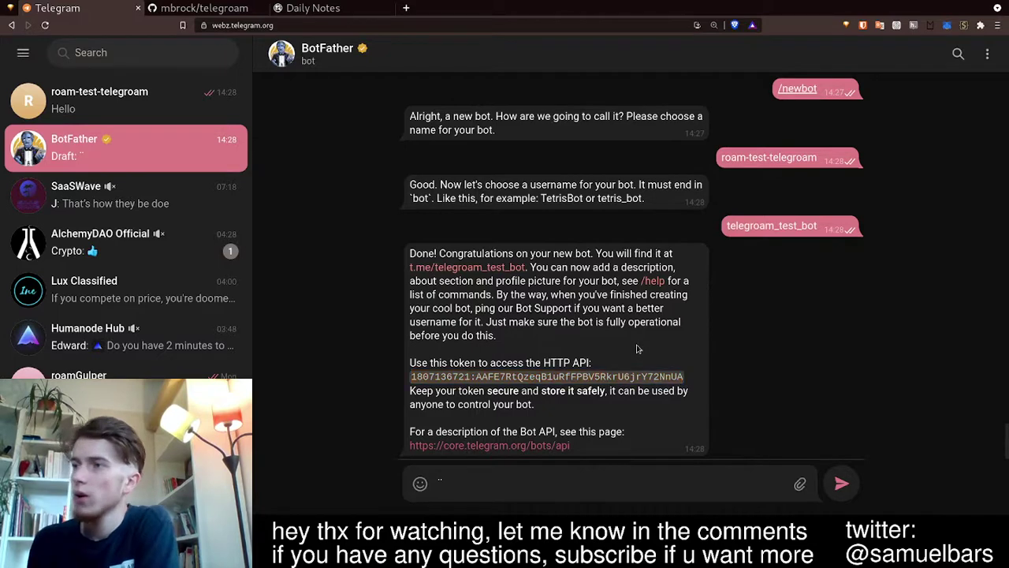
- Check the telegroam README's Installation instructions for making the Telegram Bot page and the nodes it needs
left_click(343, 10)
left_click(201, 8)
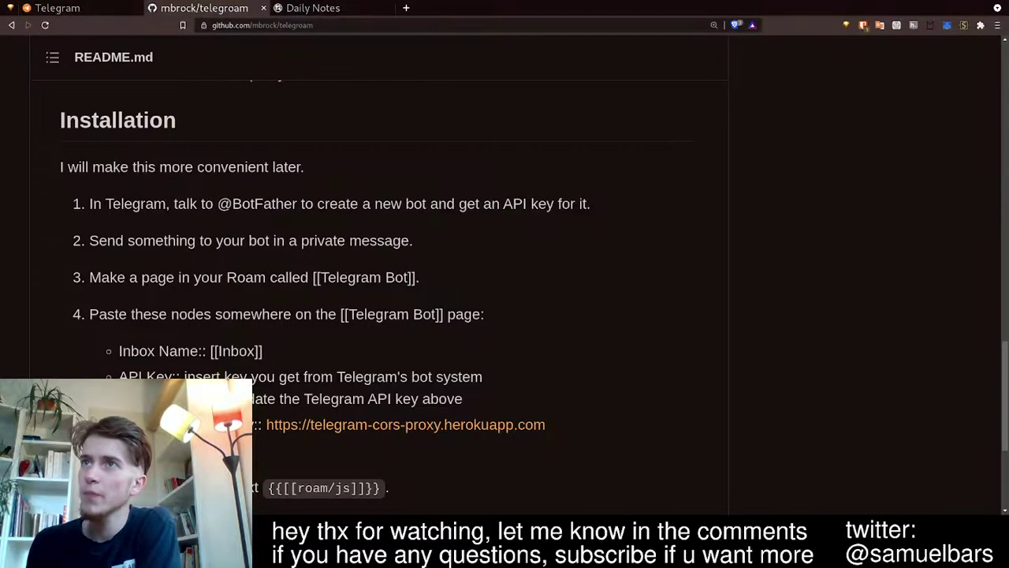
left_click(71, 7)
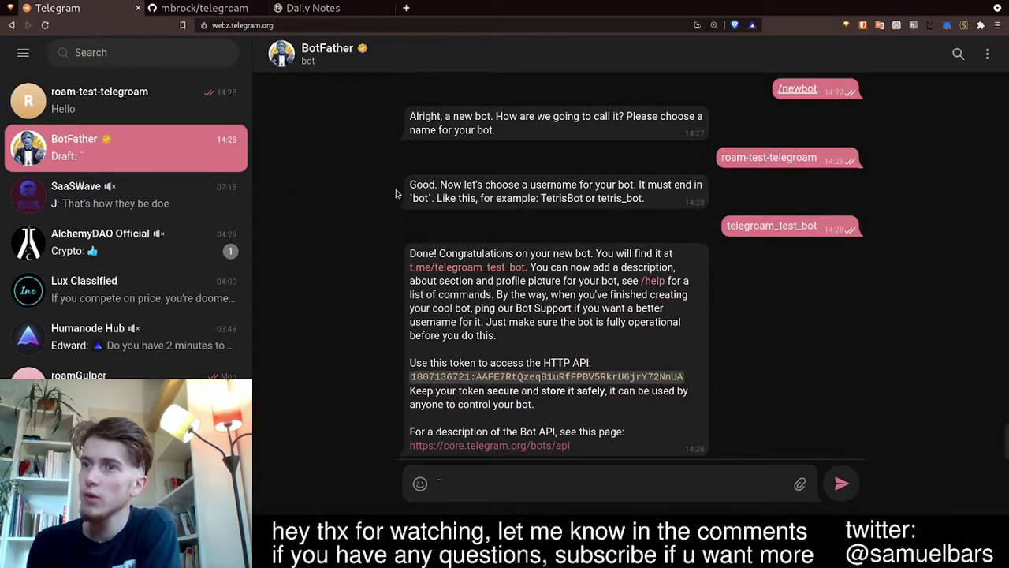
left_click(216, 11)
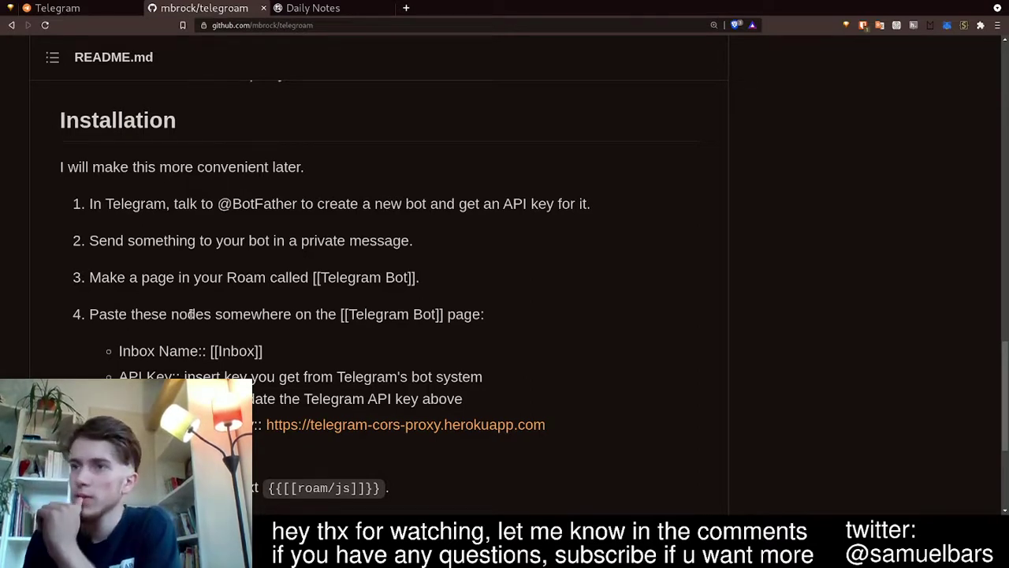
scroll(369, 276, "down", 2)
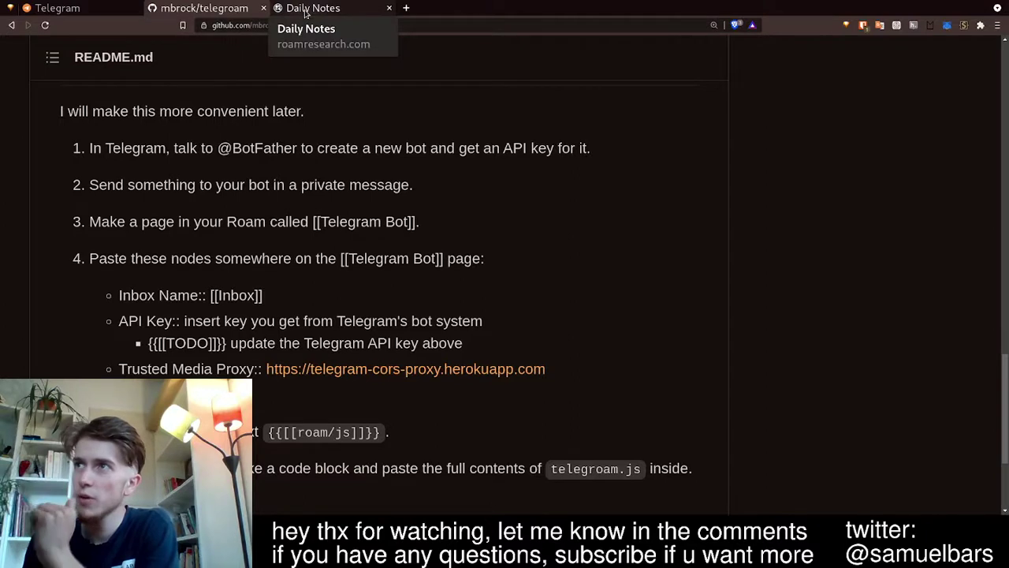
- Switch to Roam, paste the bot's API token into the June 29th, 2021 daily note and add a [[Telegram Bot]] link beneath it
left_click(305, 13)
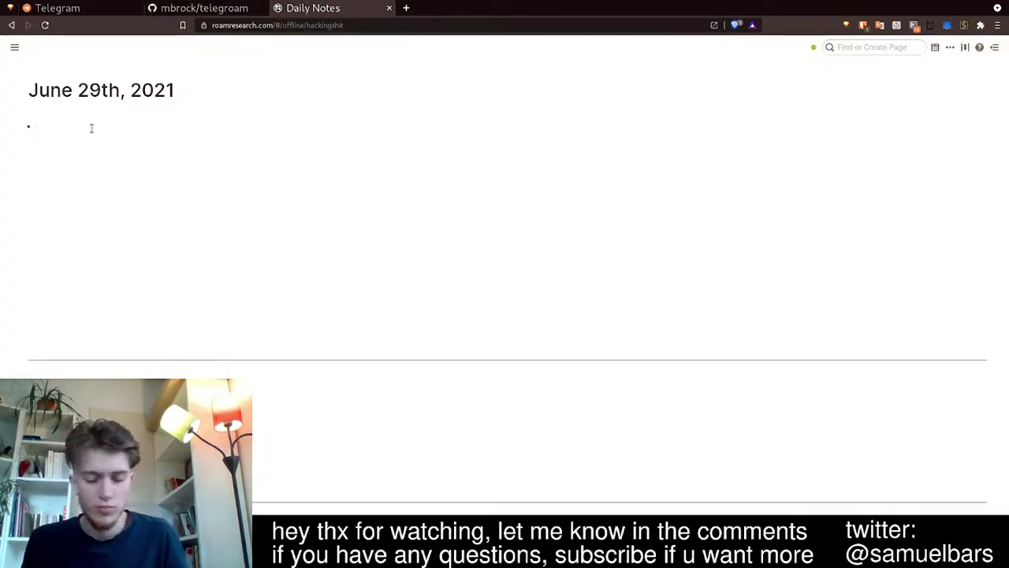
key("ctrl+v")
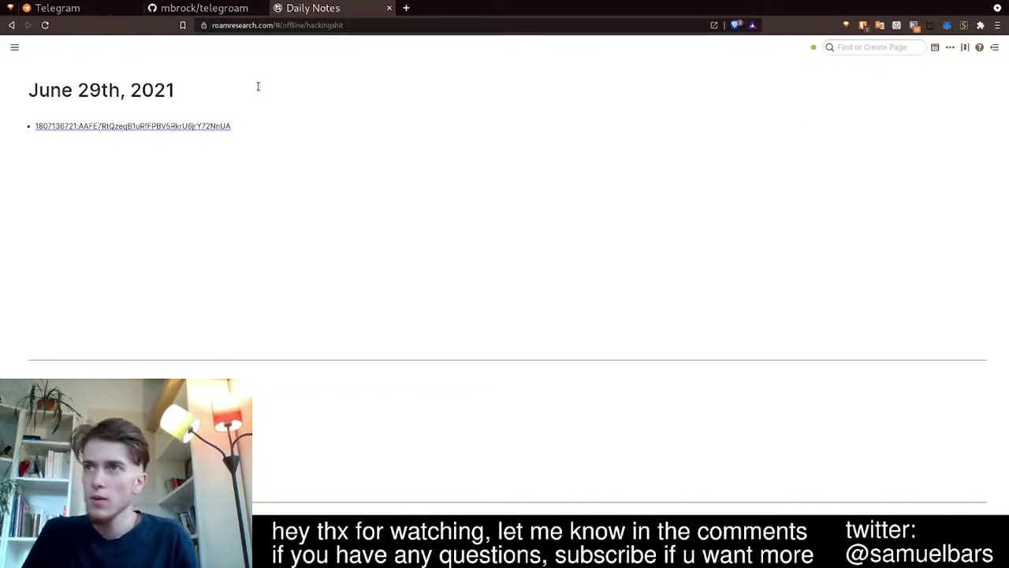
key("Return")
type("[[")
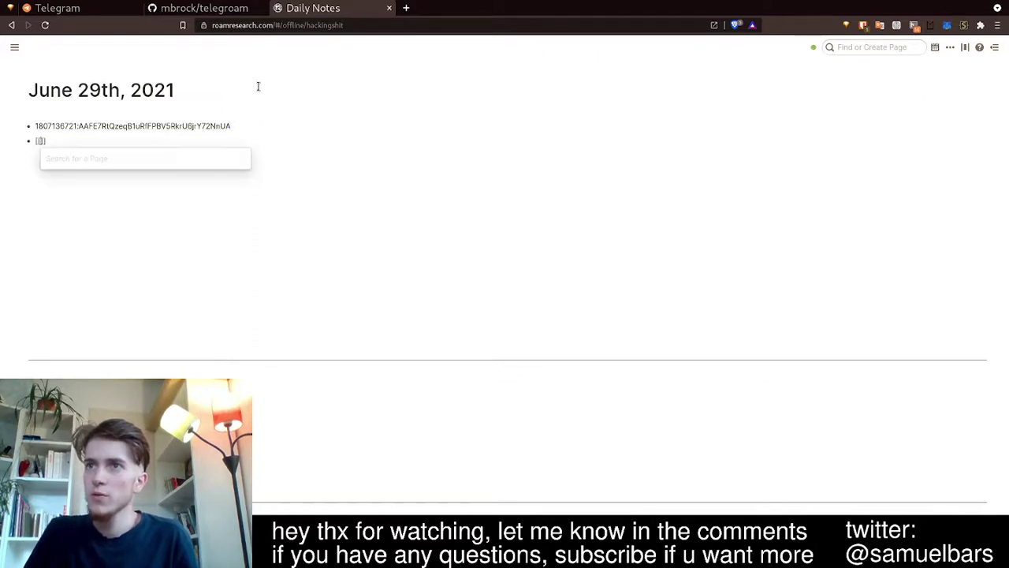
type("Telegram Bot")
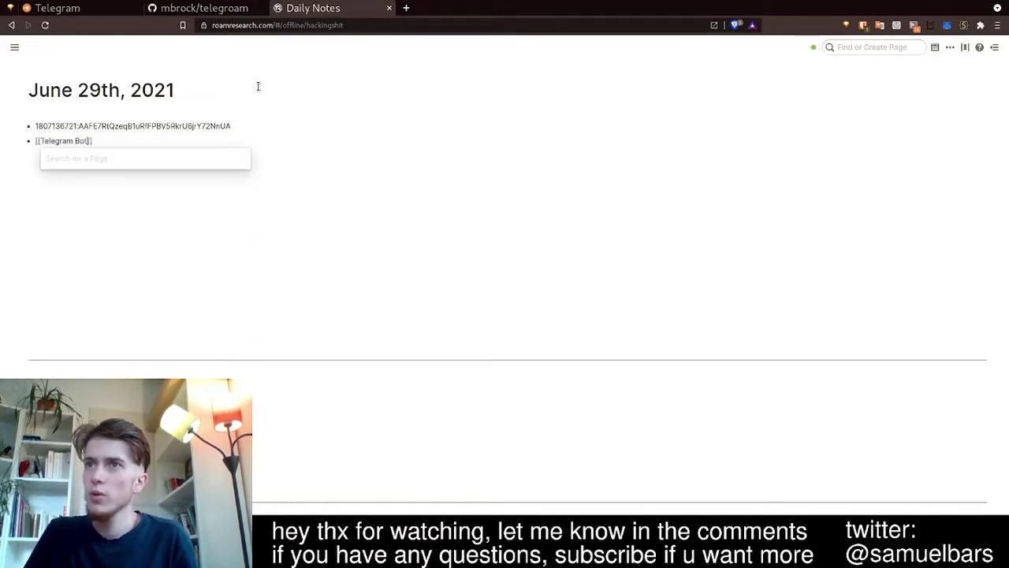
- Copy the Inbox Name, API Key, Trusted Media Proxy and Latest Update ID nodes from the README into Roam's Telegram Bot page
left_click(201, 8)
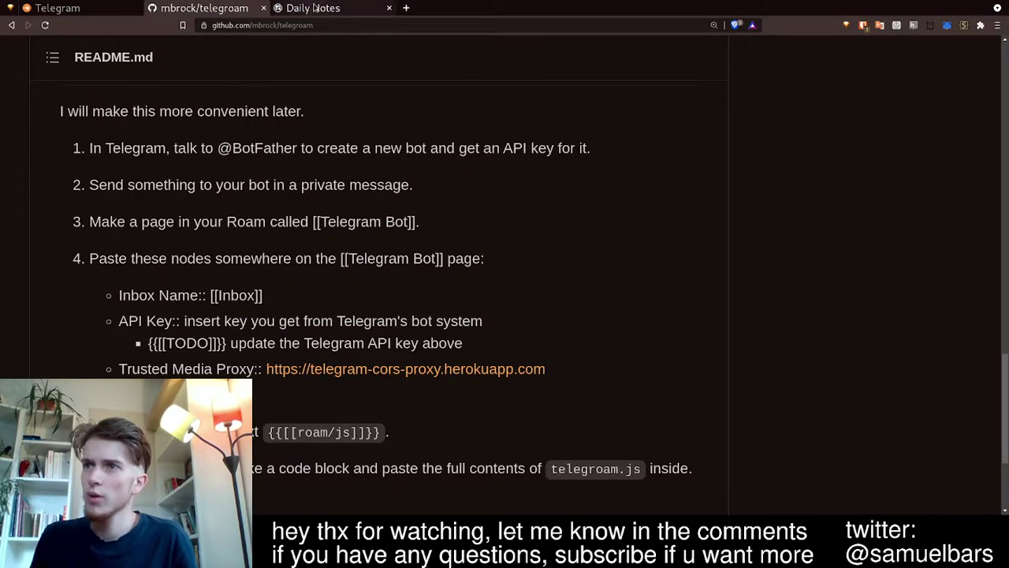
left_click_drag(119, 300, 255, 414)
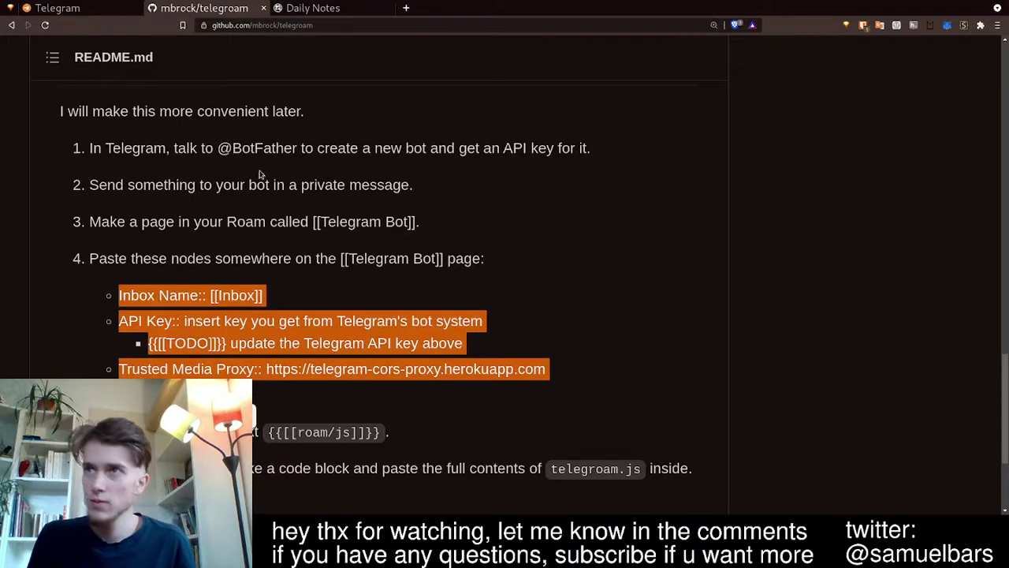
left_click(308, 8)
left_click(105, 162)
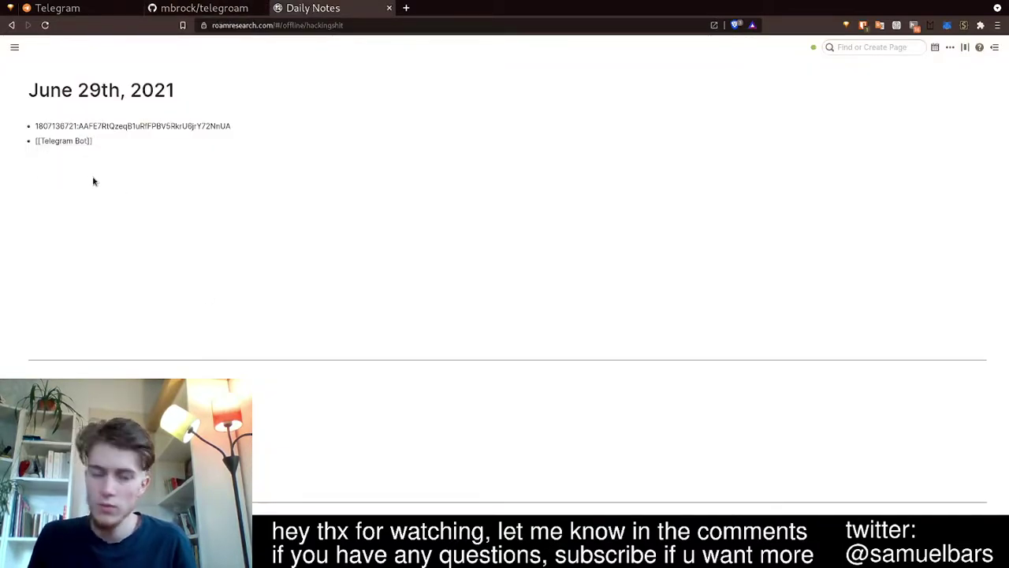
key("Escape")
left_click(76, 143)
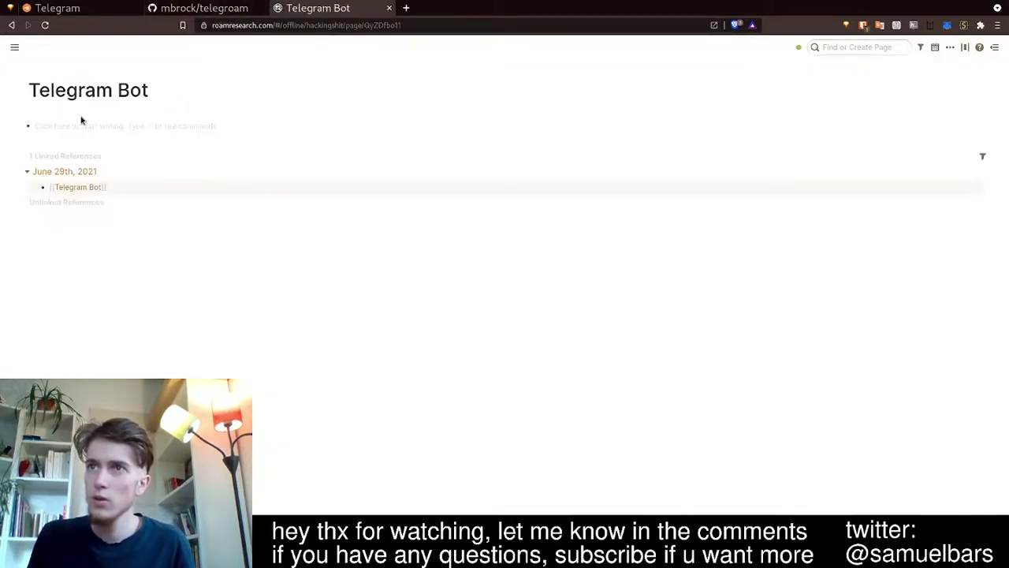
left_click(78, 123)
key("ctrl+v")
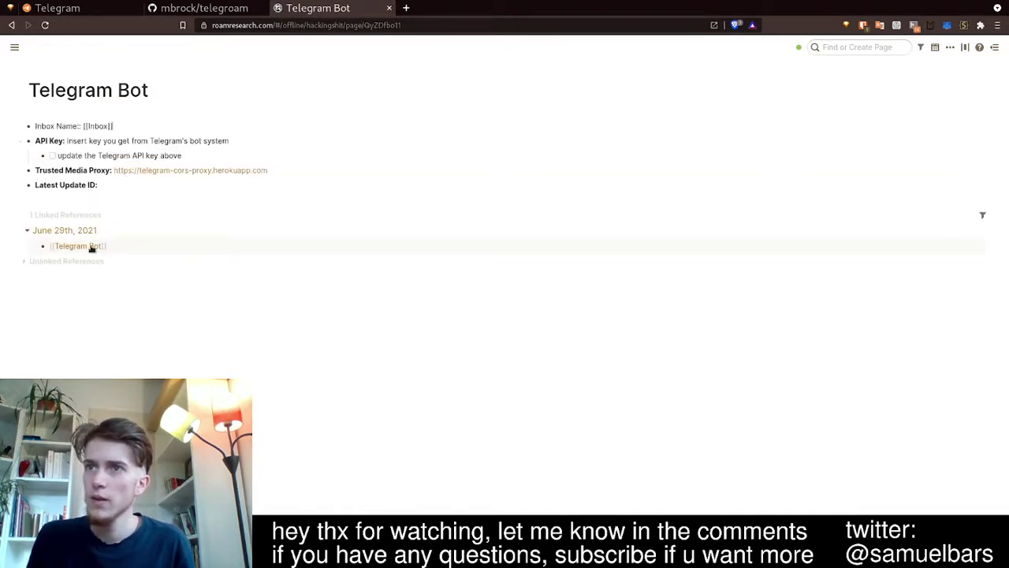
- Open the daily note alongside the Telegram Bot page and replace the API Key placeholder with the bot's API token copied from the note
mouse_move(14, 47)
left_click(25, 92, "shift")
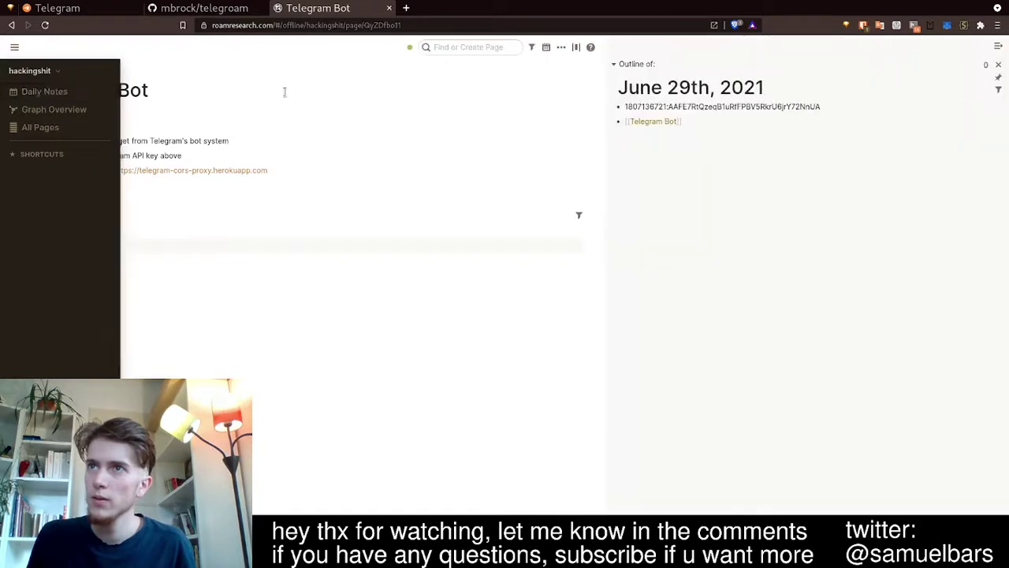
left_click(740, 109)
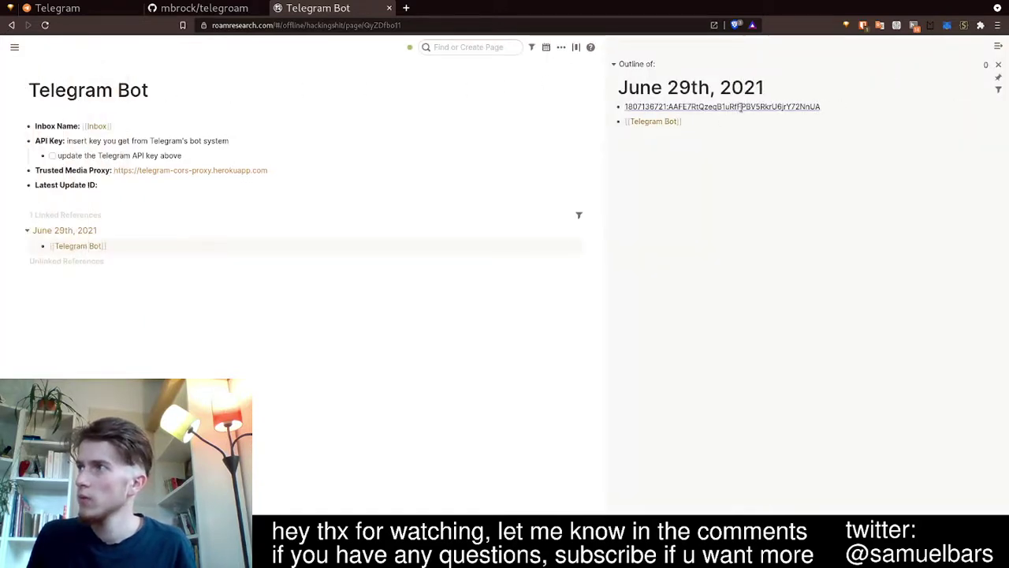
key("ctrl+a")
key("ctrl+c")
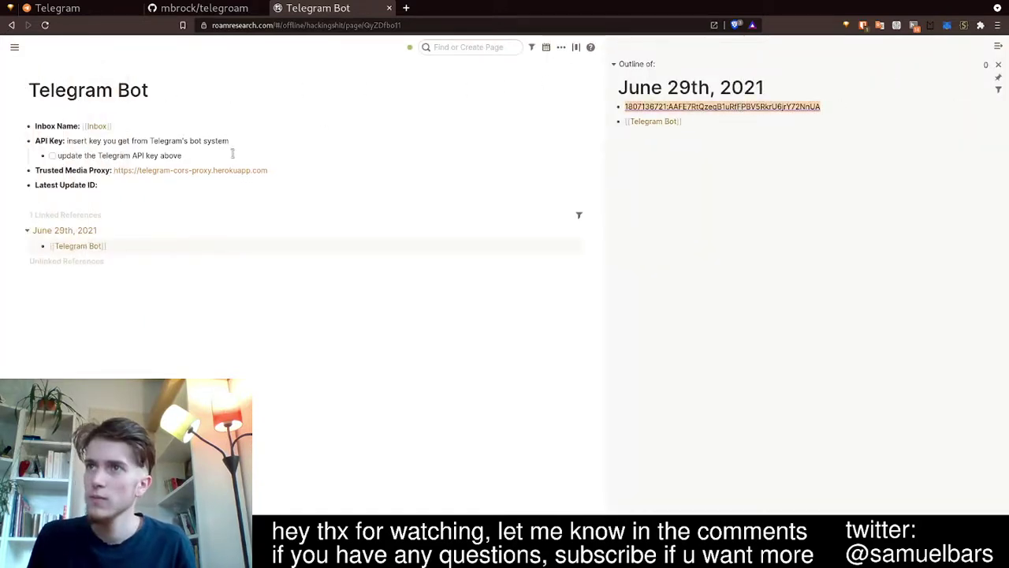
left_click_drag(242, 140, 64, 141)
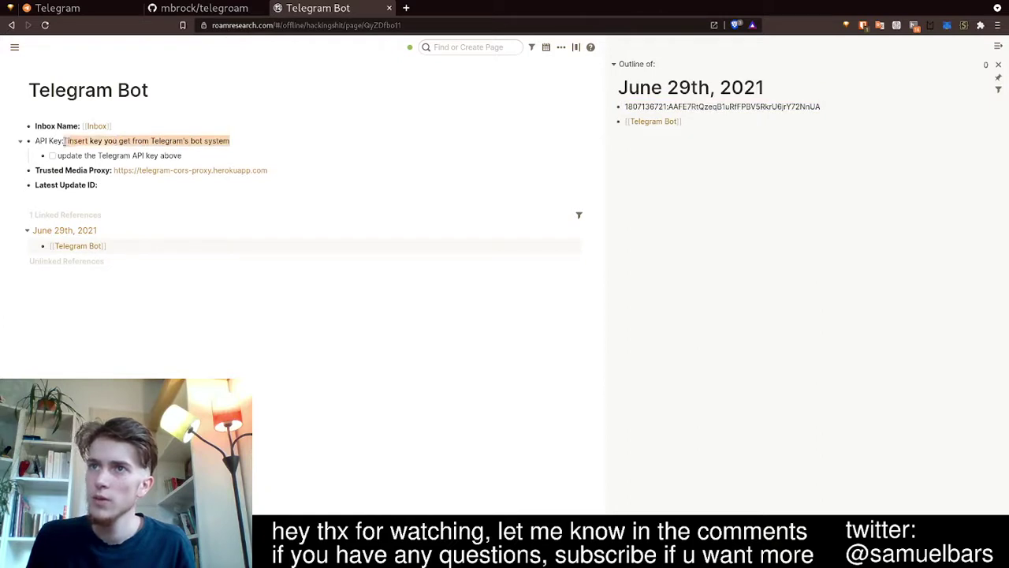
key("ctrl+v")
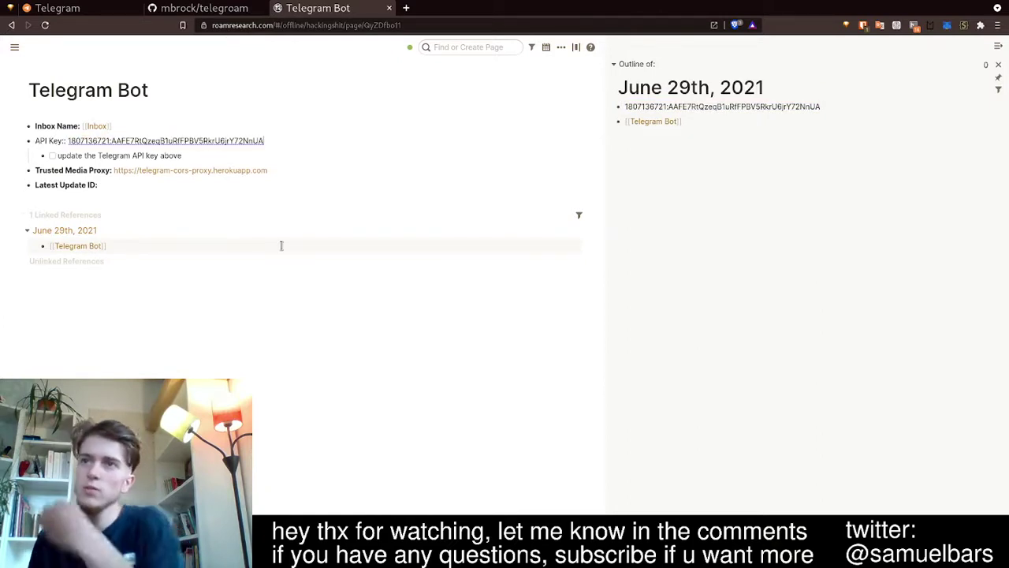
- Mark the "update the Telegram API key above" to-do under API Key as done and delete that block
left_click(100, 158)
left_click(130, 238)
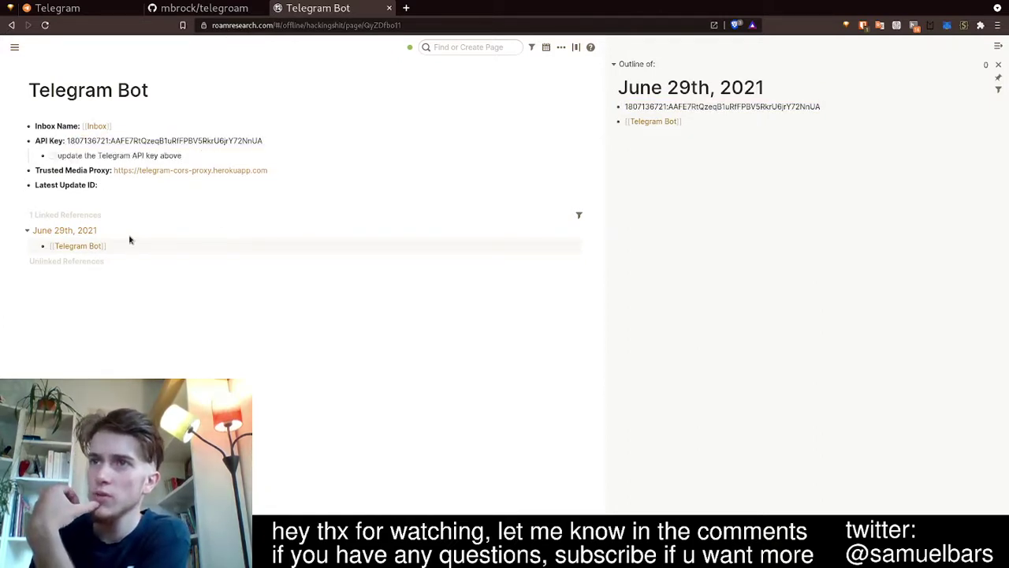
left_click(52, 156)
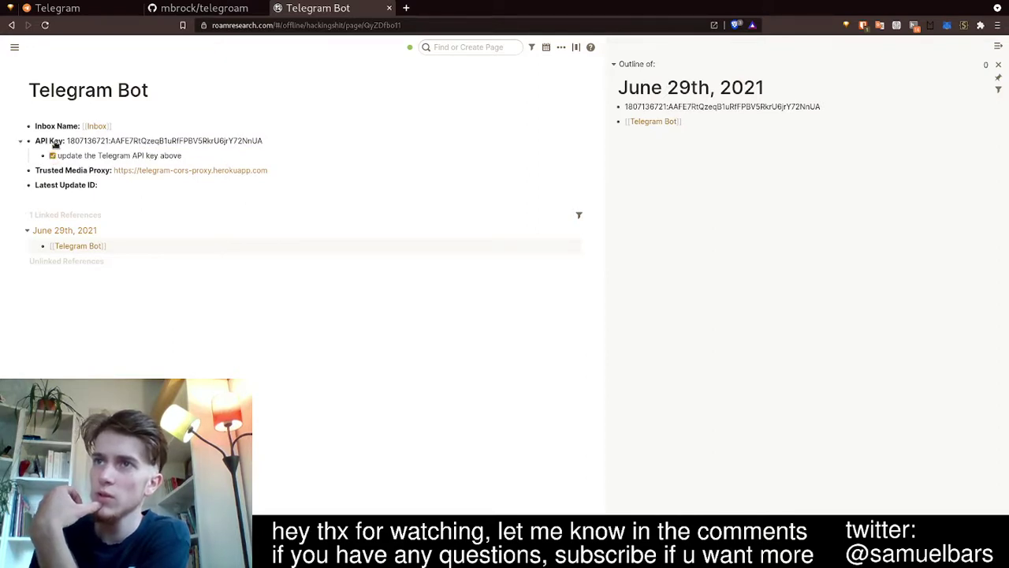
left_click(66, 141)
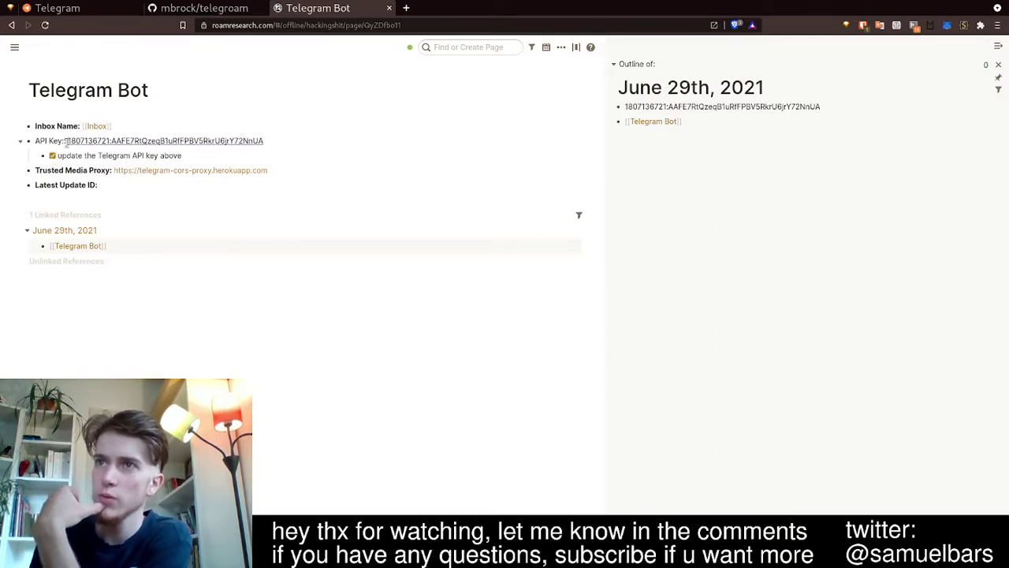
key("Down")
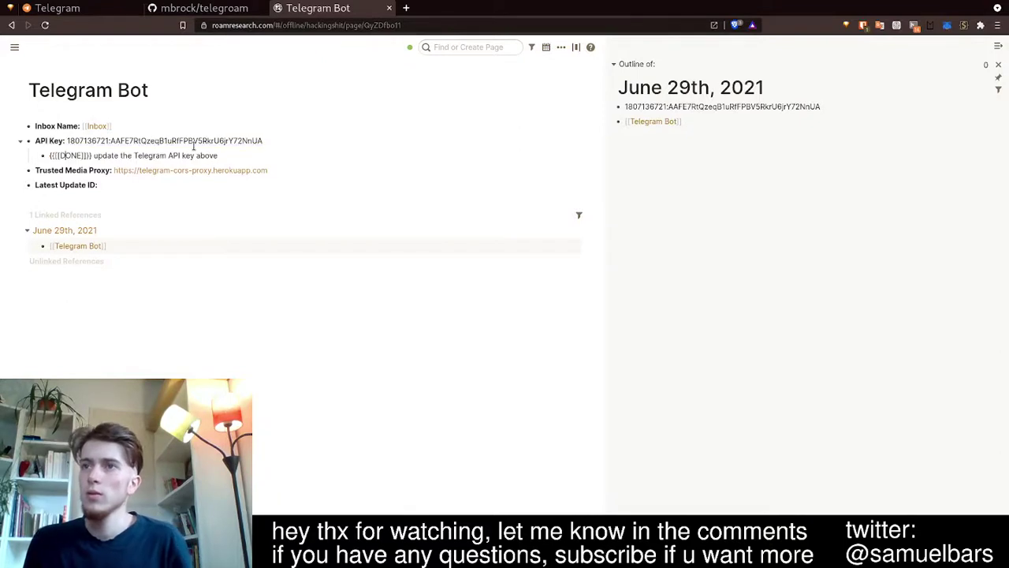
key("Escape")
key("BackSpace")
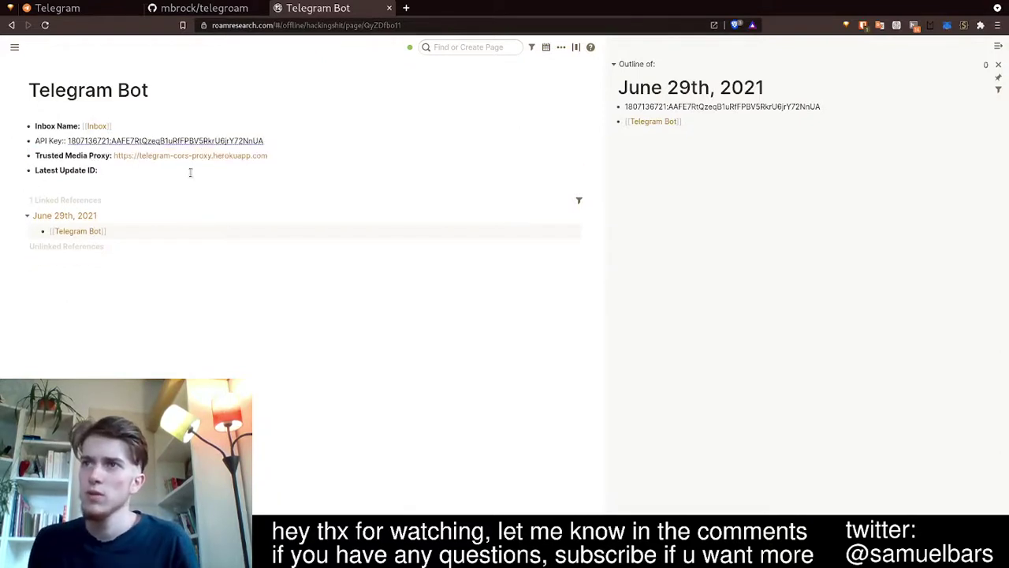
- Inspect the link source of the Trusted Media Proxy attribute on the Telegram Bot page
left_click(184, 201)
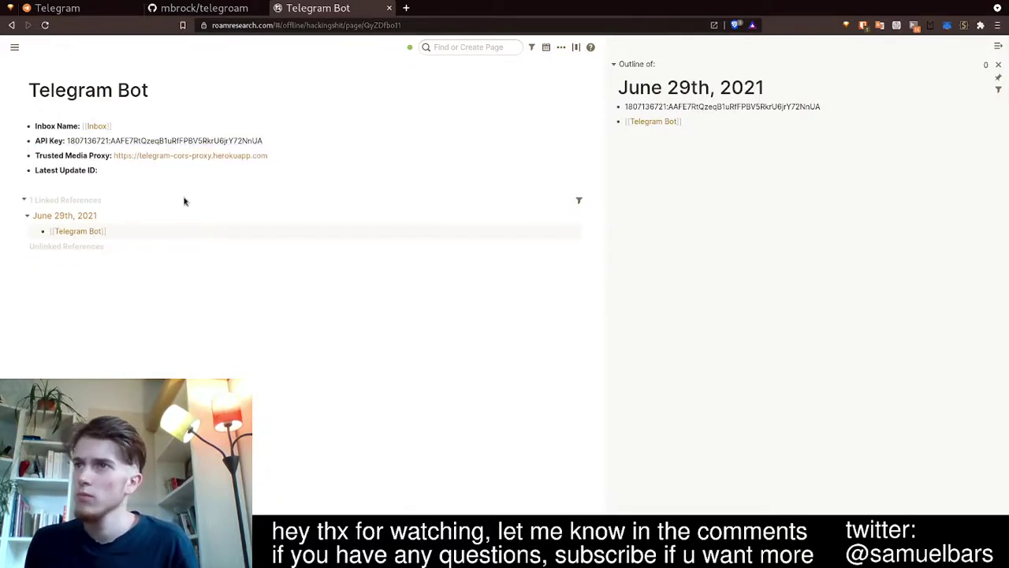
left_click(271, 156)
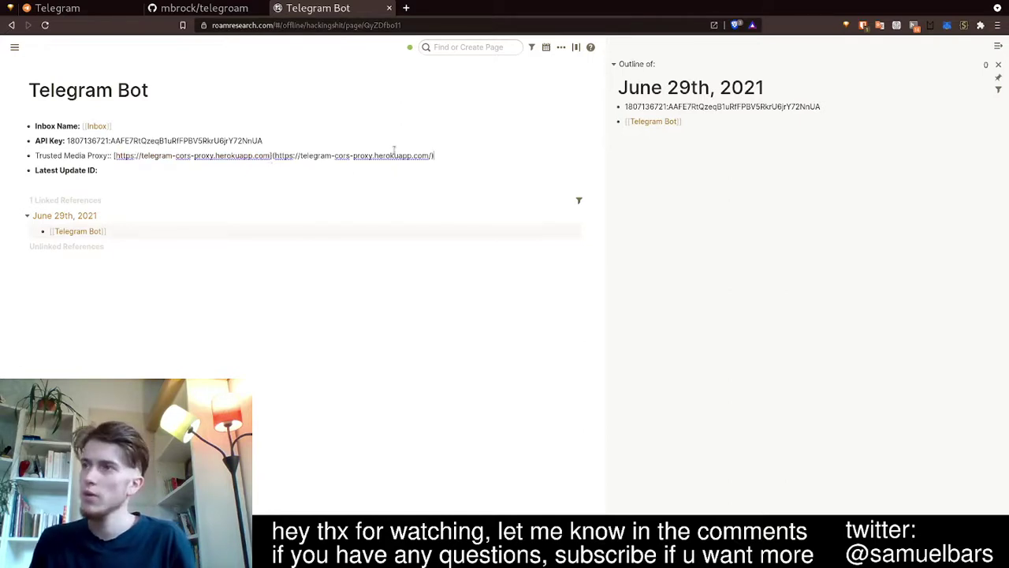
left_click_drag(437, 156, 117, 156)
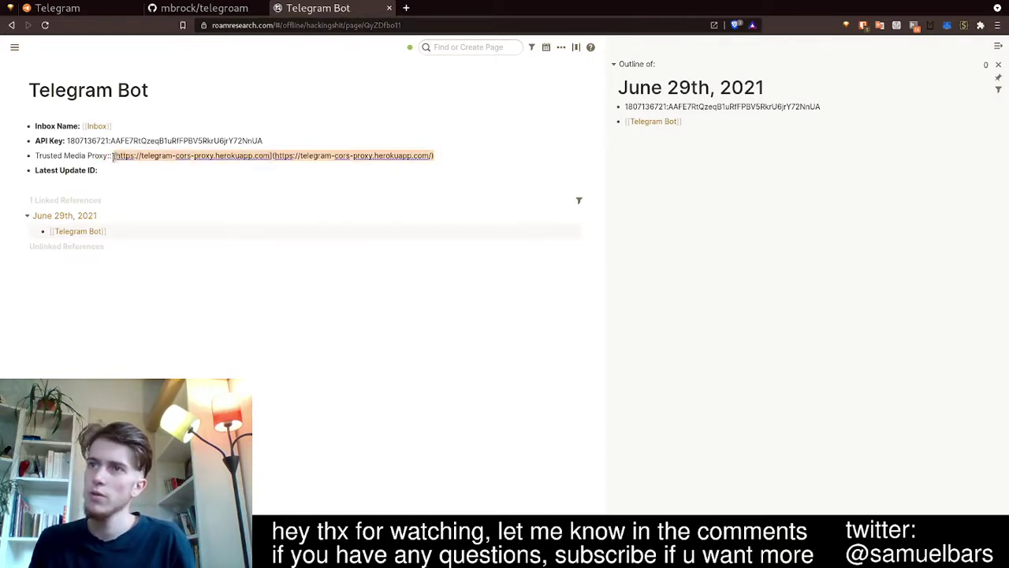
left_click(116, 193)
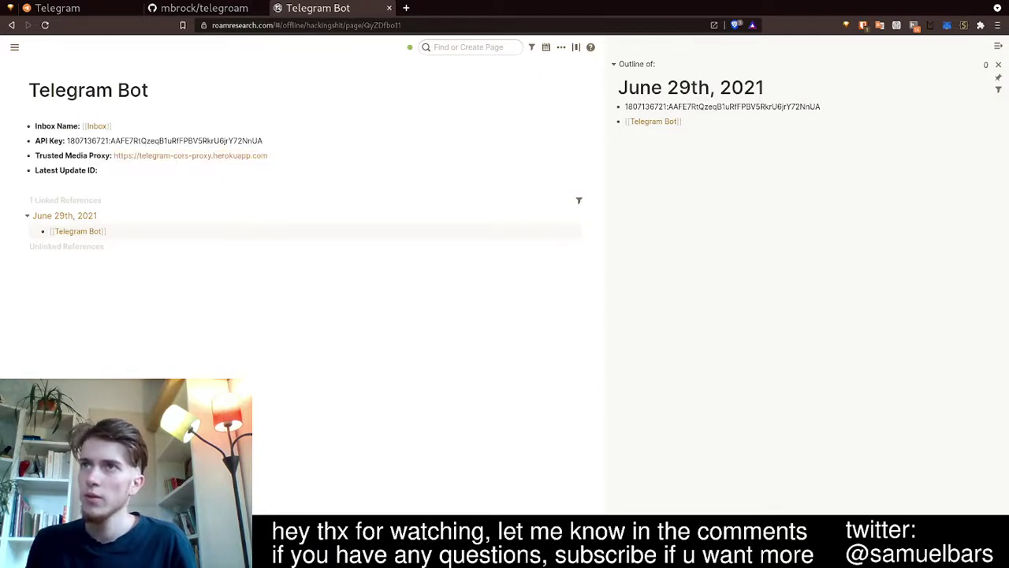
- Read the remaining setup steps in the telegroam README and add a {{[[roam/js]]}} block below Latest Update ID on Roam's Telegram Bot page
left_click(197, 8)
left_click(227, 229)
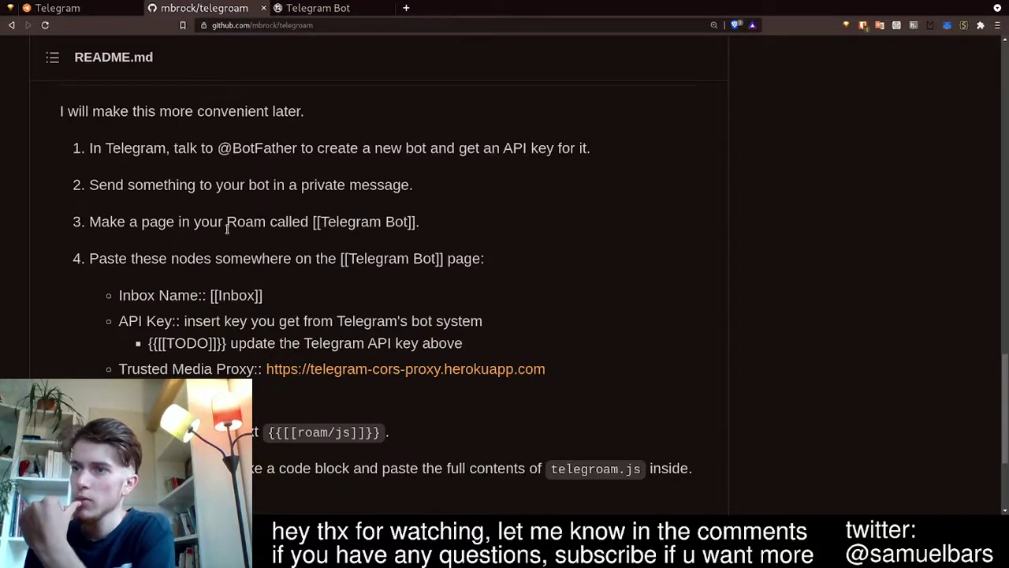
scroll(228, 229, "down", 5)
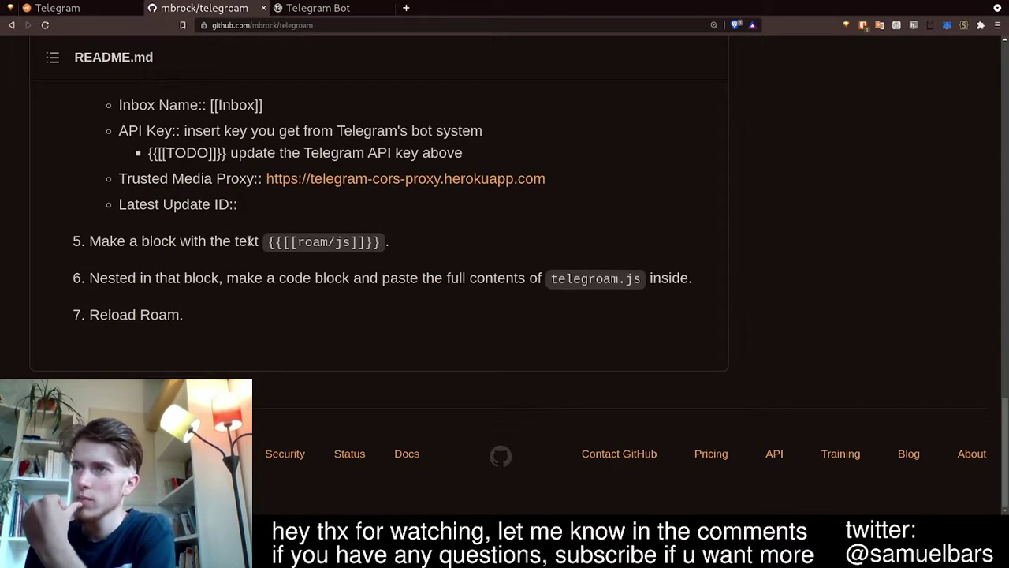
left_click(311, 8)
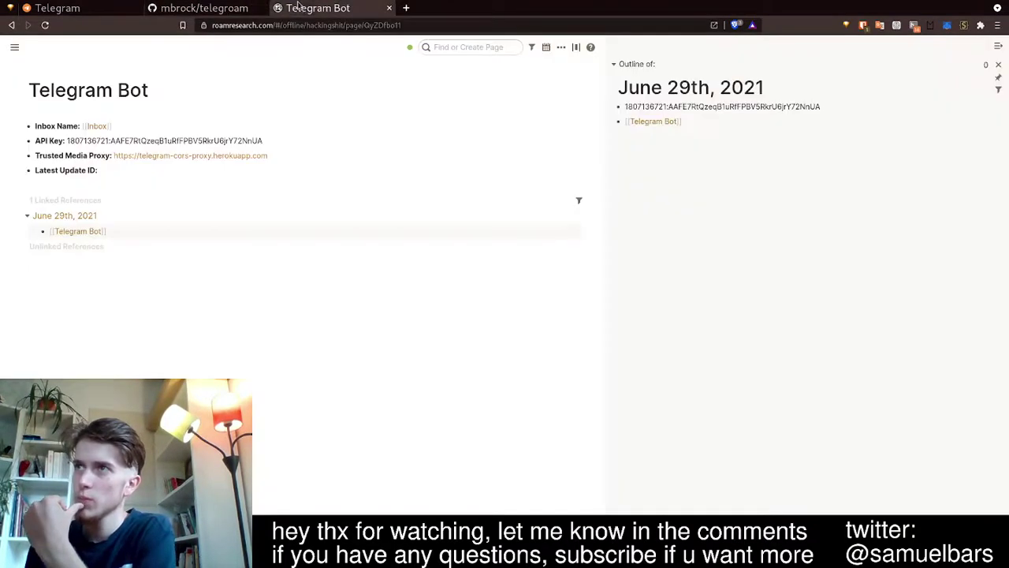
left_click(207, 10)
left_click(316, 8)
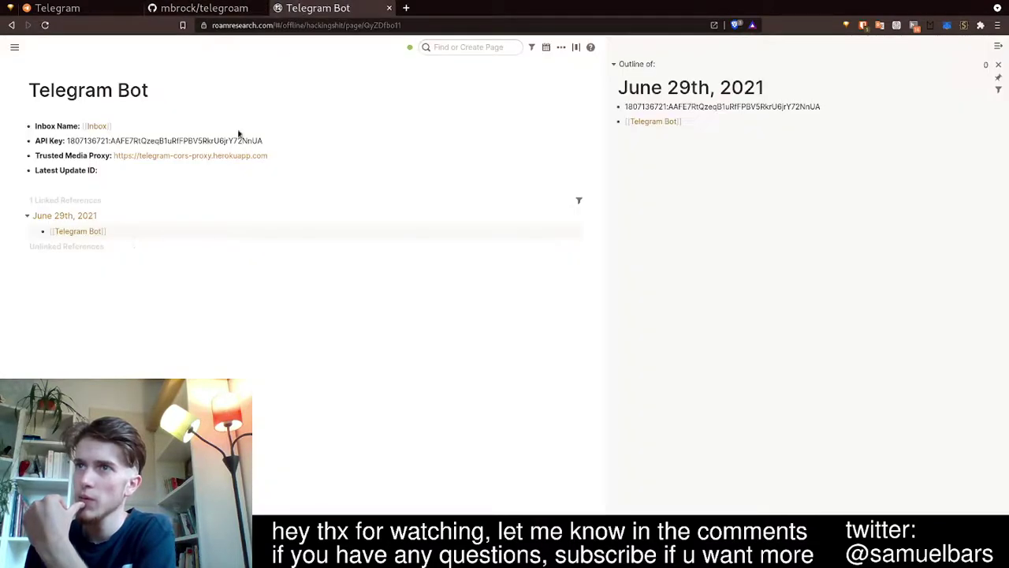
key("Return")
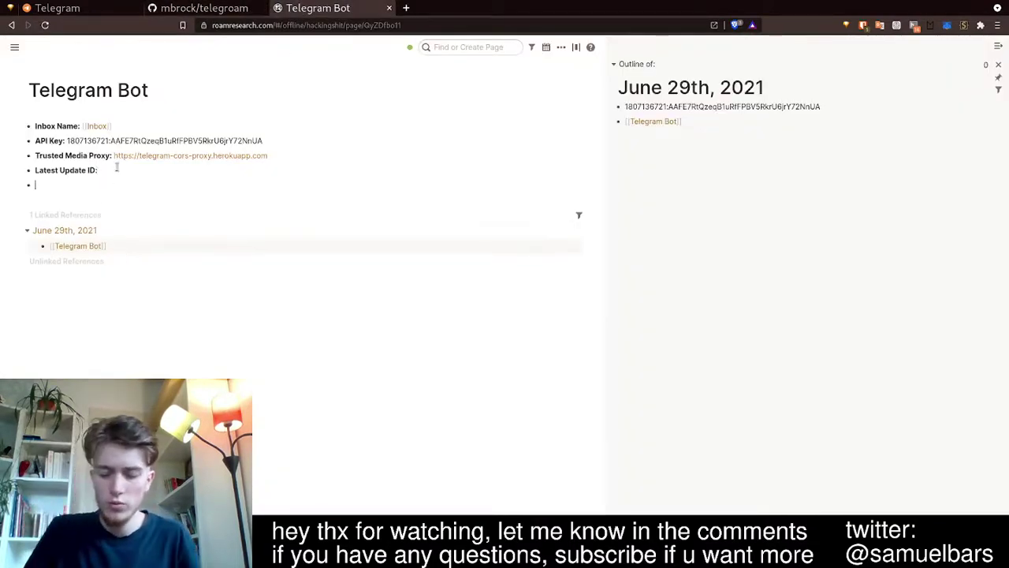
type("{{")
type("[[roam/j")
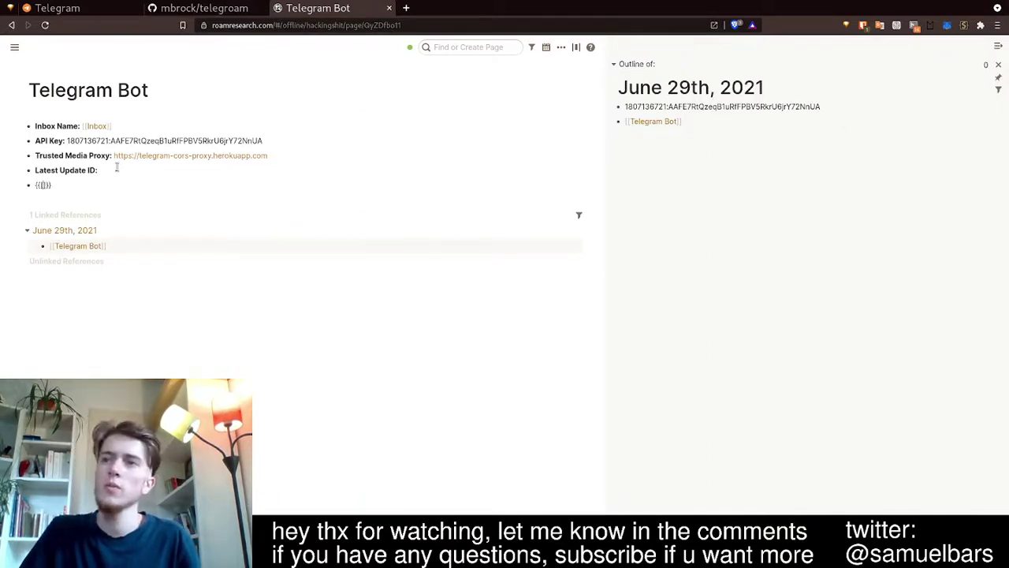
type("s")
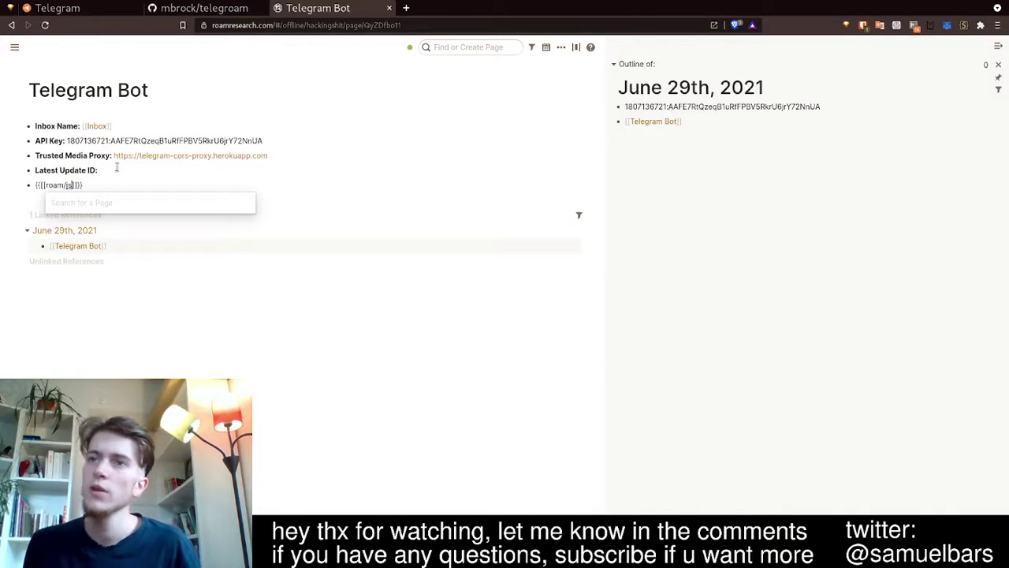
key("Escape")
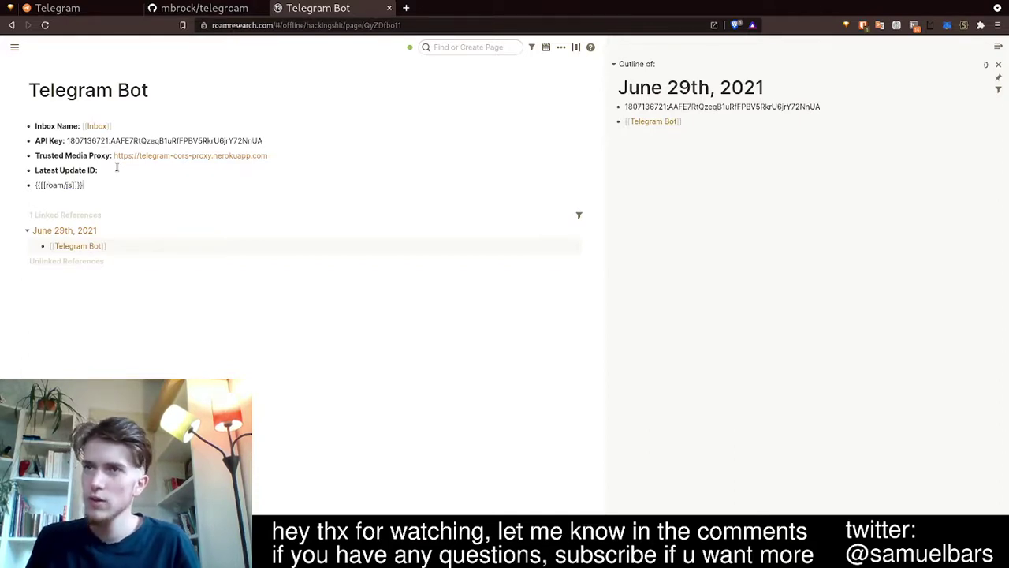
key("Escape")
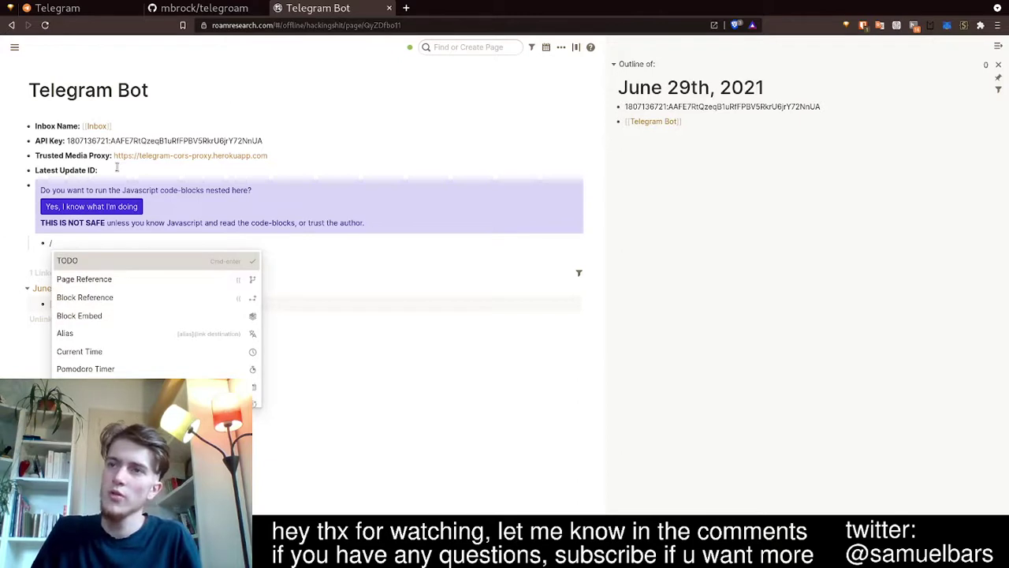
- Insert an empty JavaScript code block nested under the {{[[roam/js]]}} block
type("code")
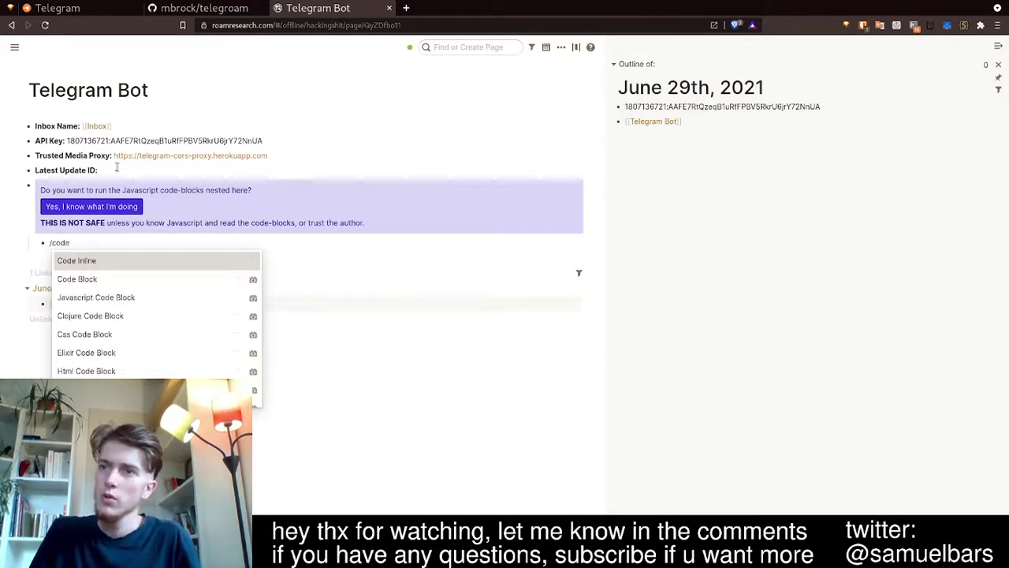
key("BackSpace")
key("BackSpace")
key("BackSpace")
key("BackSpace")
key("BackSpace")
type("/java")
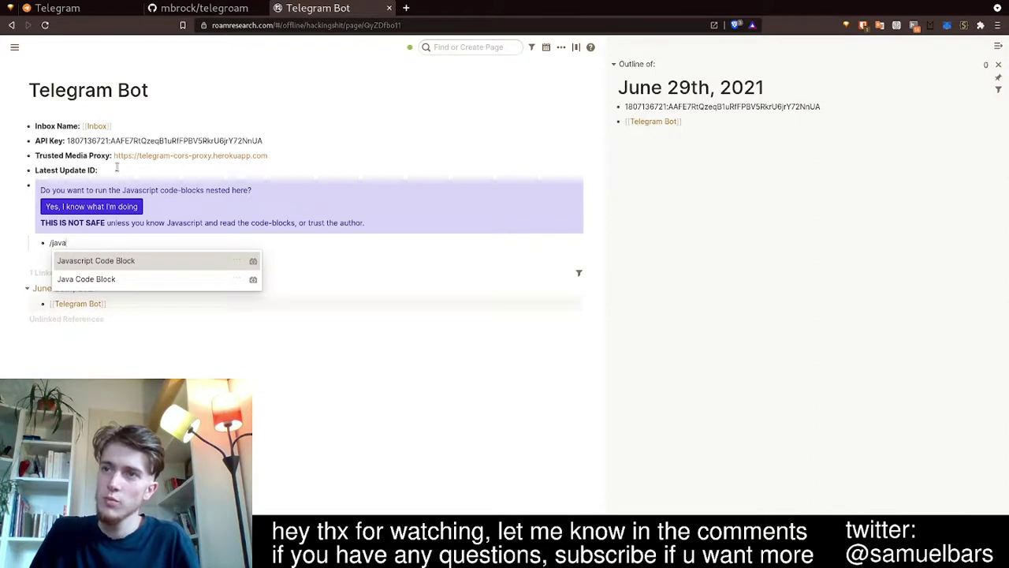
key("Return")
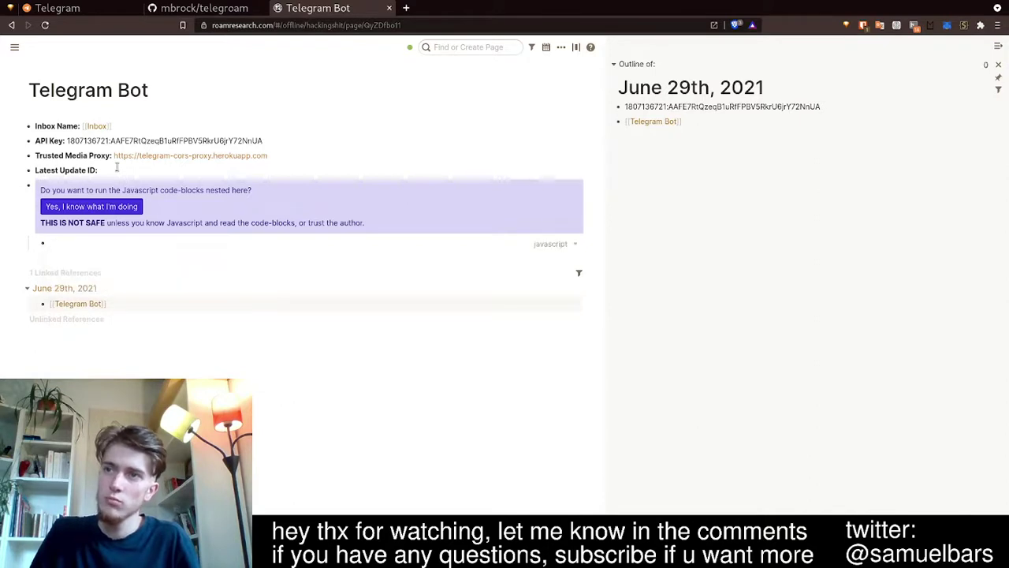
left_click(156, 249)
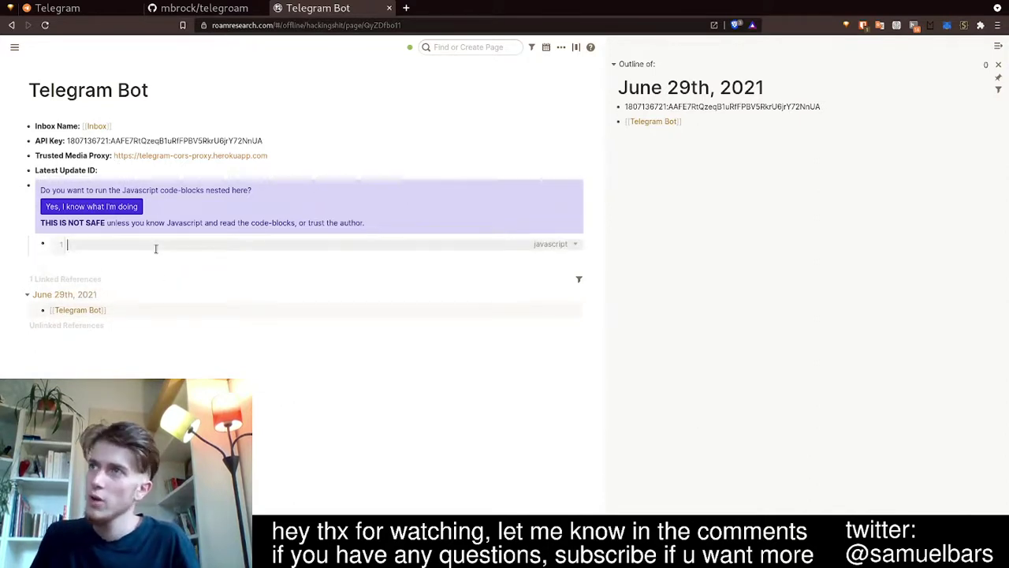
- Switch to the telegroam repository on GitHub and open the telegroam.js file from its file list
left_click(204, 10)
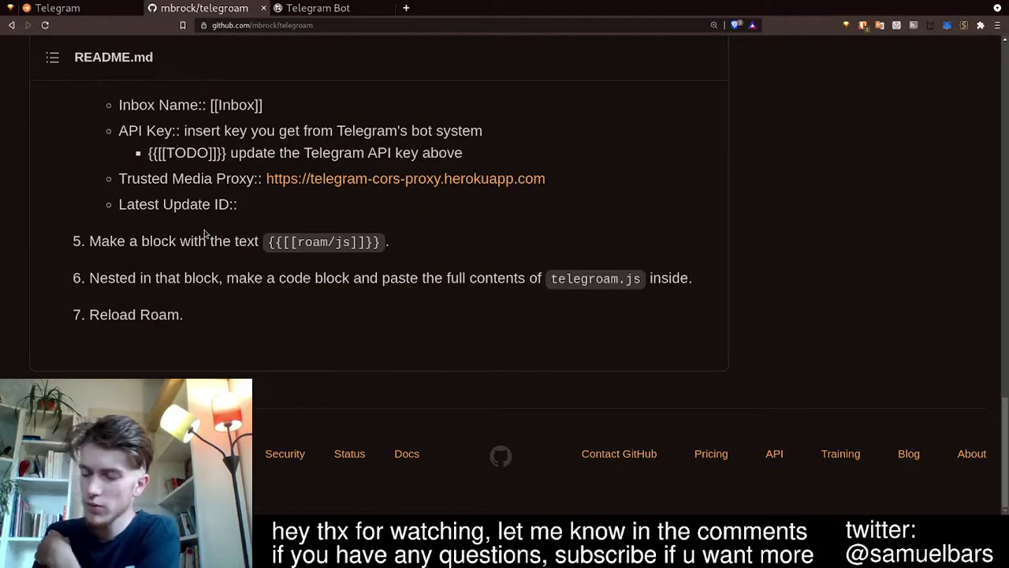
key("Home")
scroll(205, 233, "down", 3)
scroll(206, 225, "up", 4)
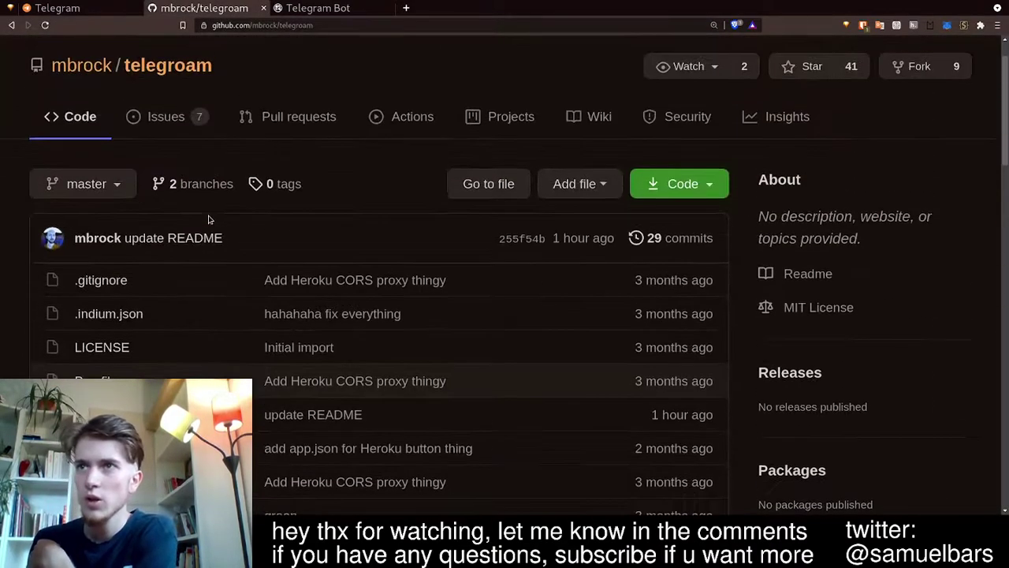
scroll(201, 217, "down", 1)
scroll(201, 213, "down", 3)
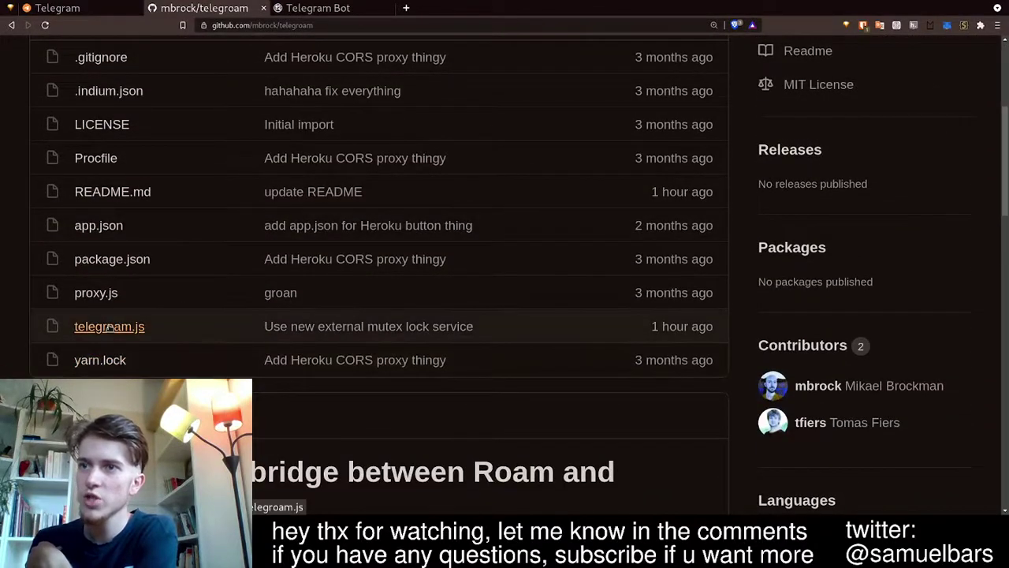
left_click(109, 326)
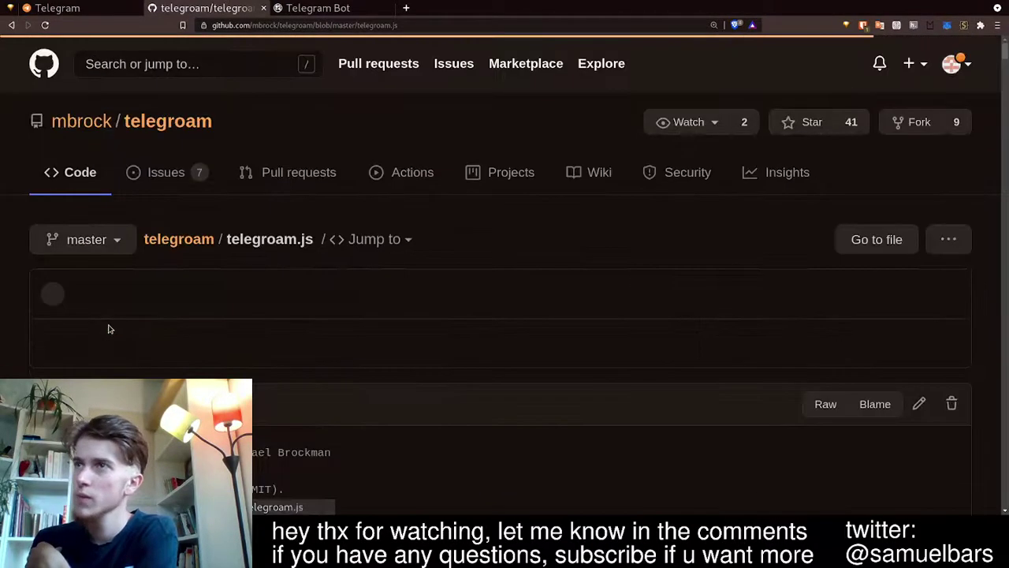
- Open the raw version of telegroam.js, copy its full code and close the raw page
scroll(197, 319, "down", 1)
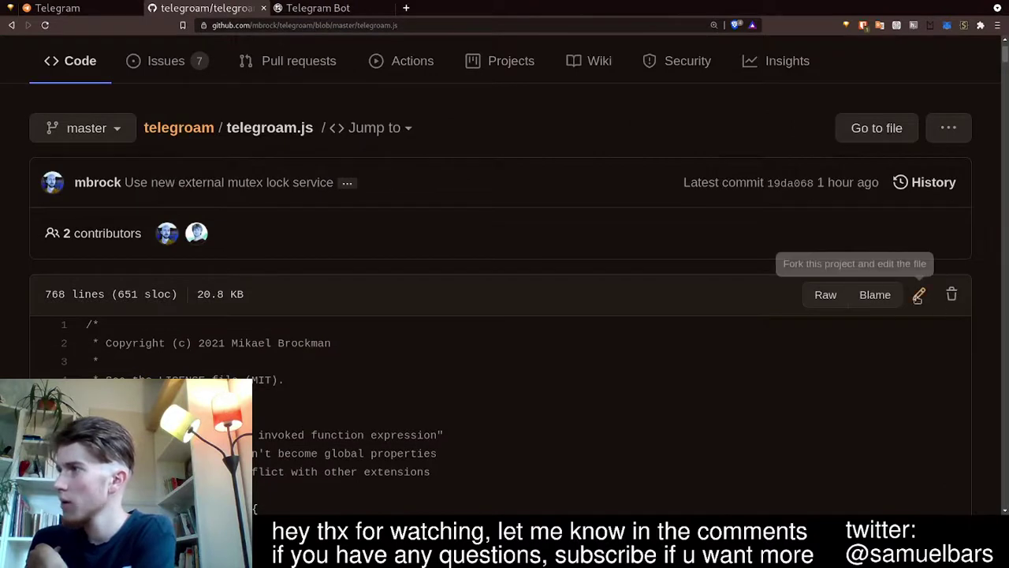
middle_click(813, 293)
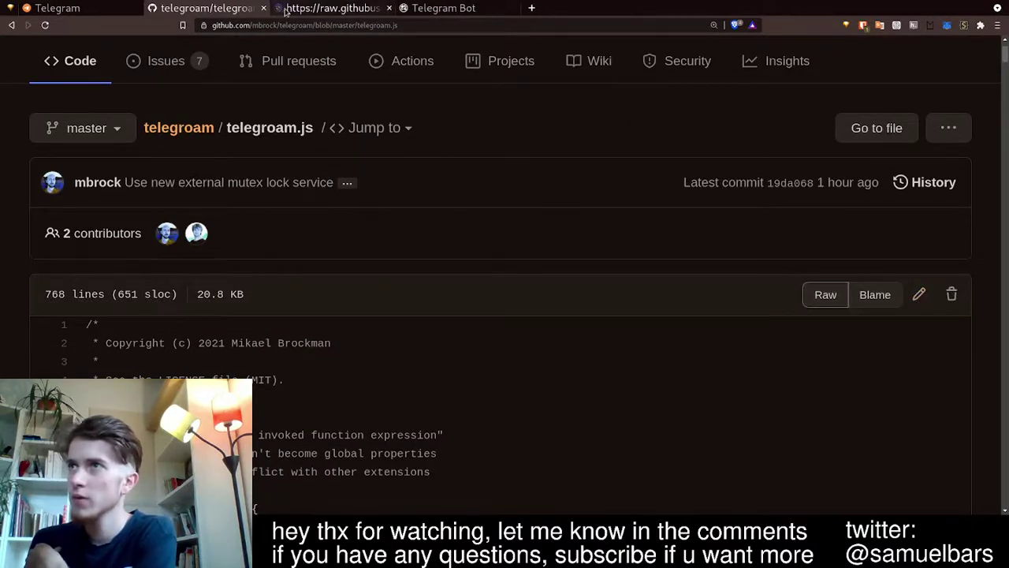
left_click(288, 10)
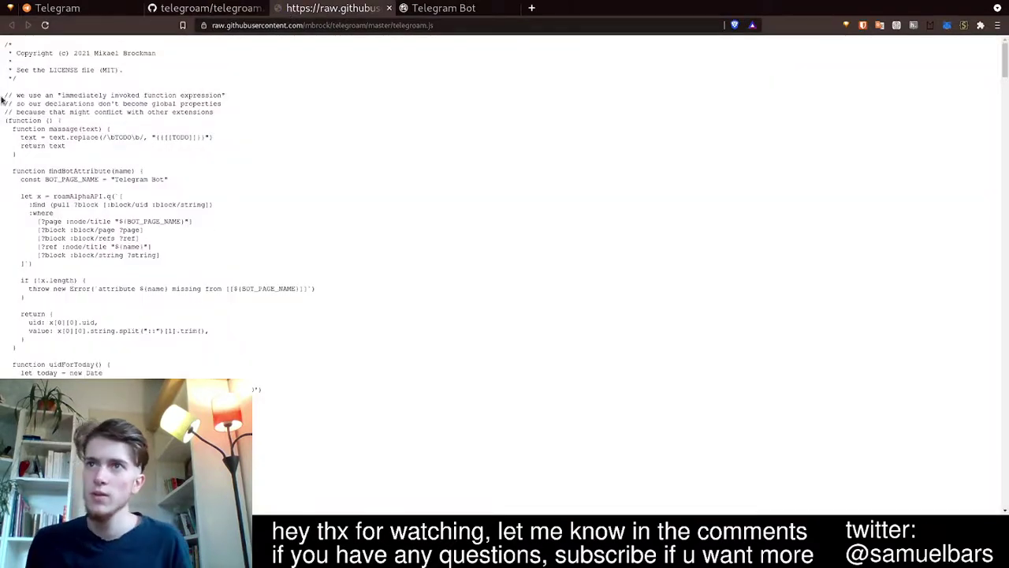
left_click_drag(6, 95, 110, 180)
scroll(110, 179, "down", 3)
scroll(111, 179, "down", 20)
left_click_drag(111, 180, 118, 504)
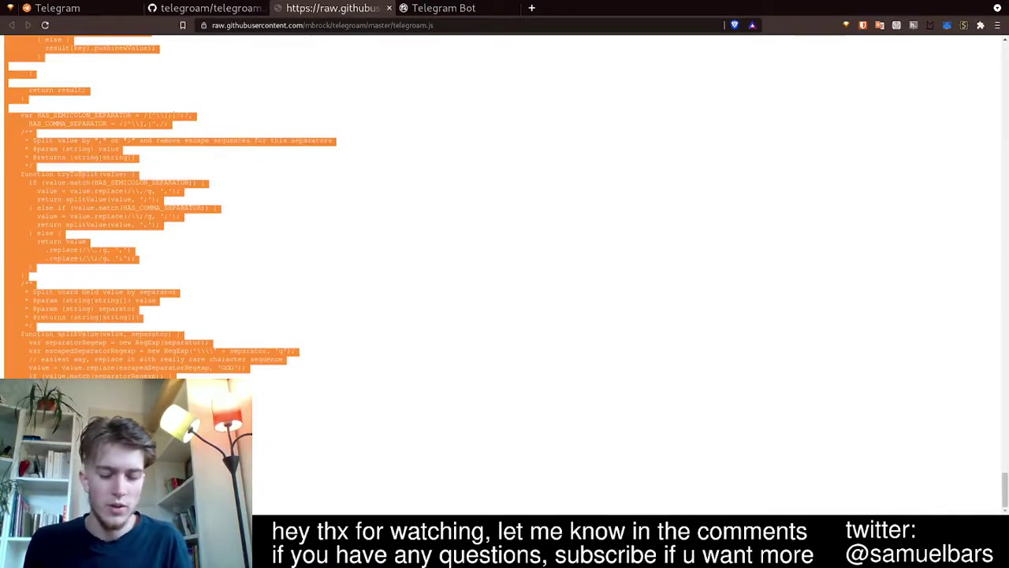
left_click(220, 255)
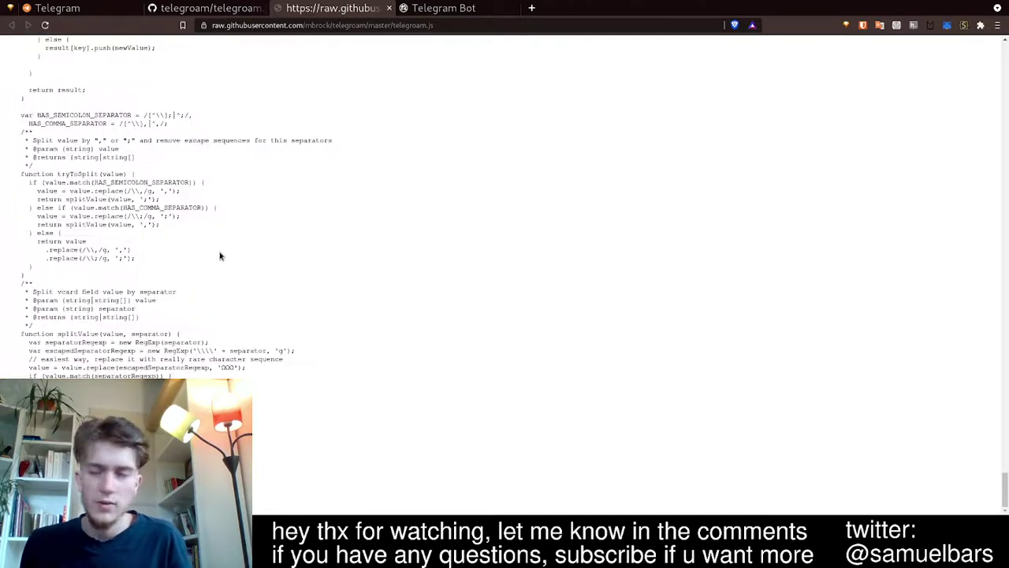
key("ctrl+w")
scroll(95, 245, "down", 2)
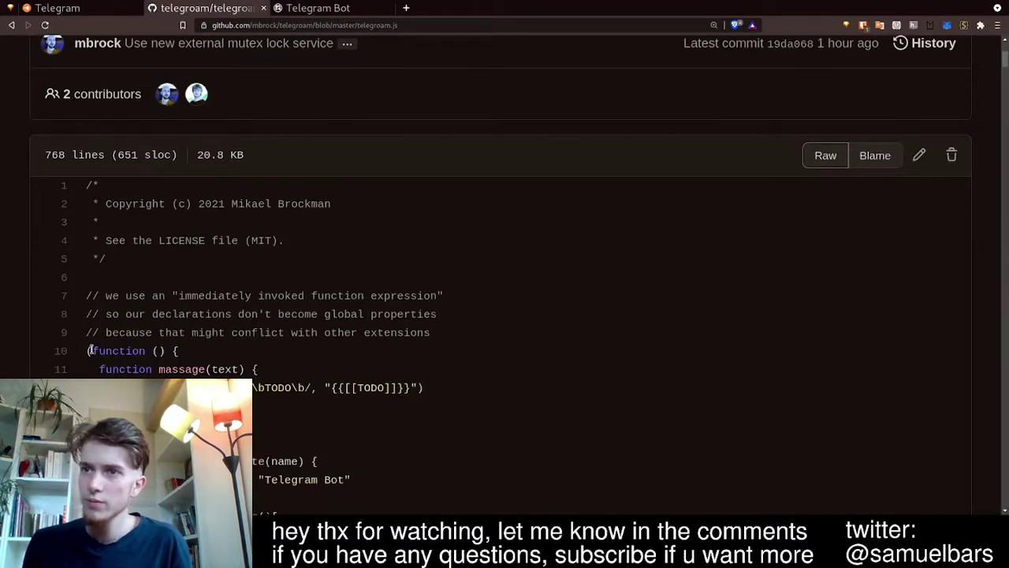
left_click_drag(86, 353, 297, 410)
left_click(339, 328)
scroll(339, 328, "up", 3)
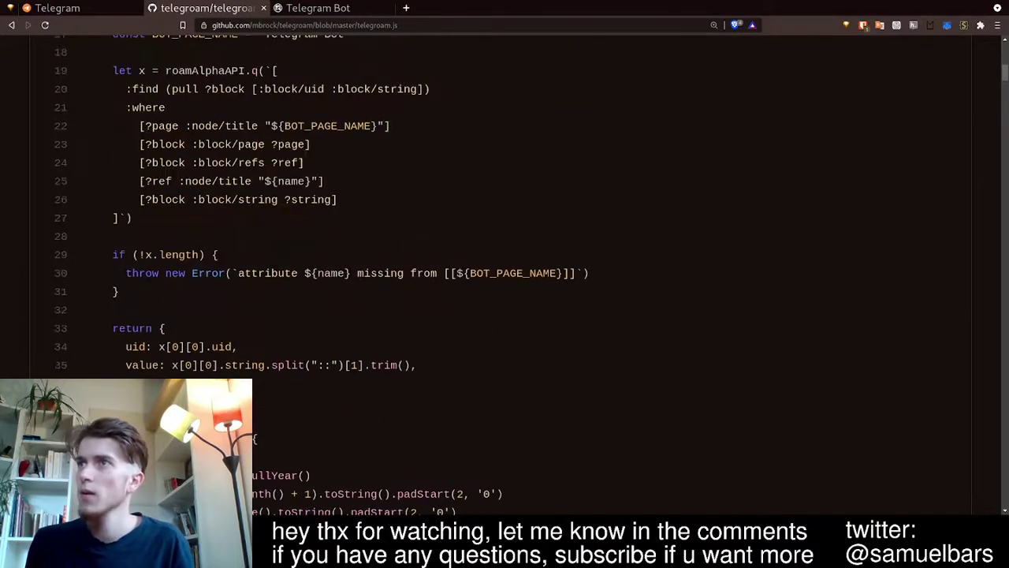
- Paste the copied telegroam.js code into the nested JavaScript code block on Roam's Telegram Bot page
left_click(319, 10)
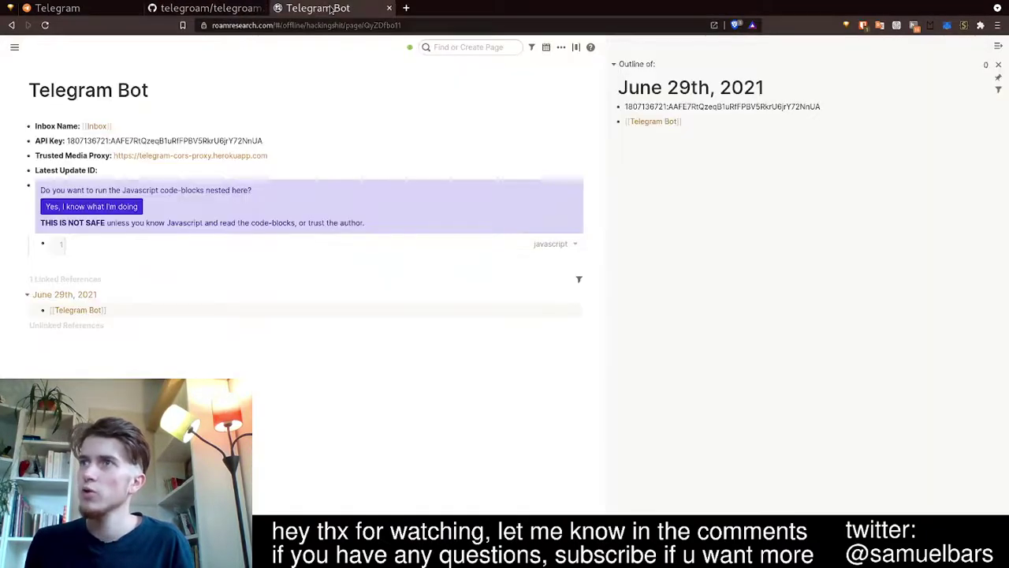
left_click(124, 244)
key("ctrl+v")
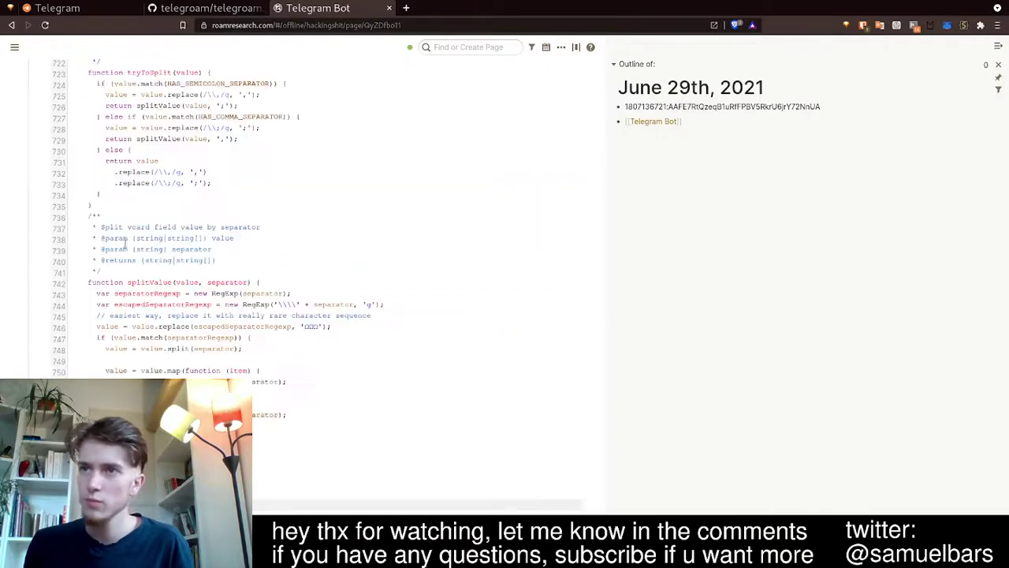
scroll(145, 274, "up", 15)
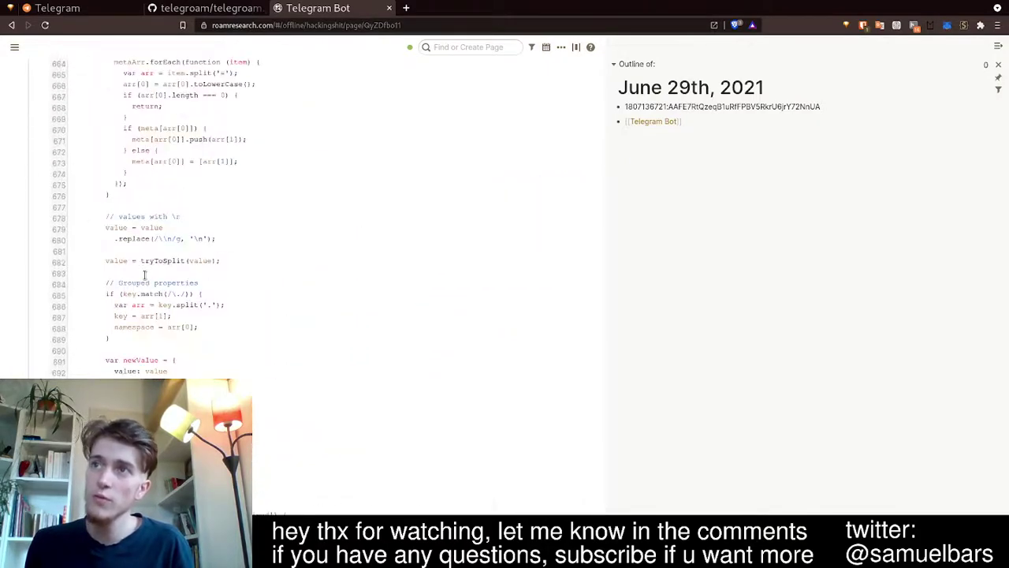
scroll(144, 275, "up", 15)
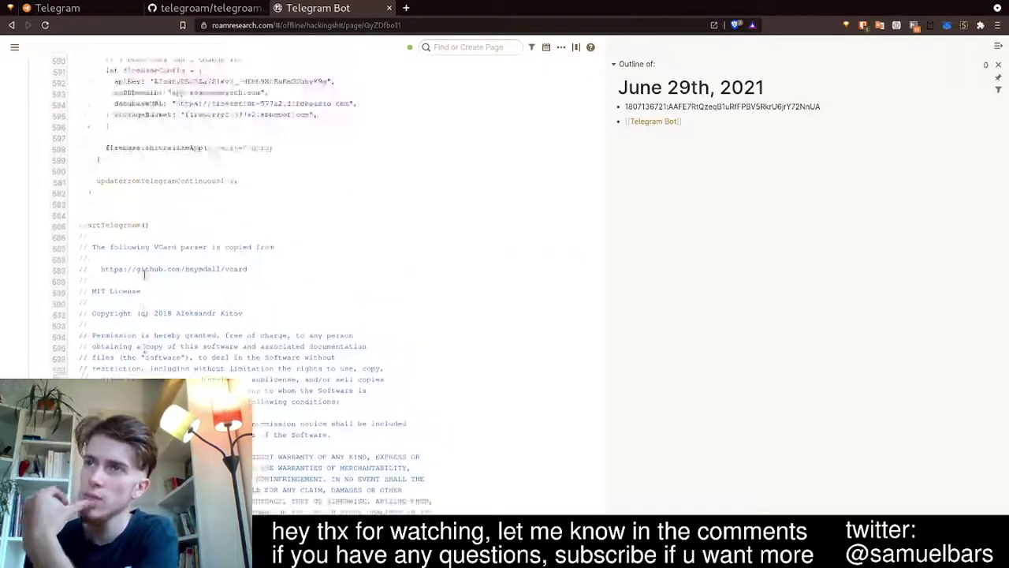
scroll(145, 275, "up", 15)
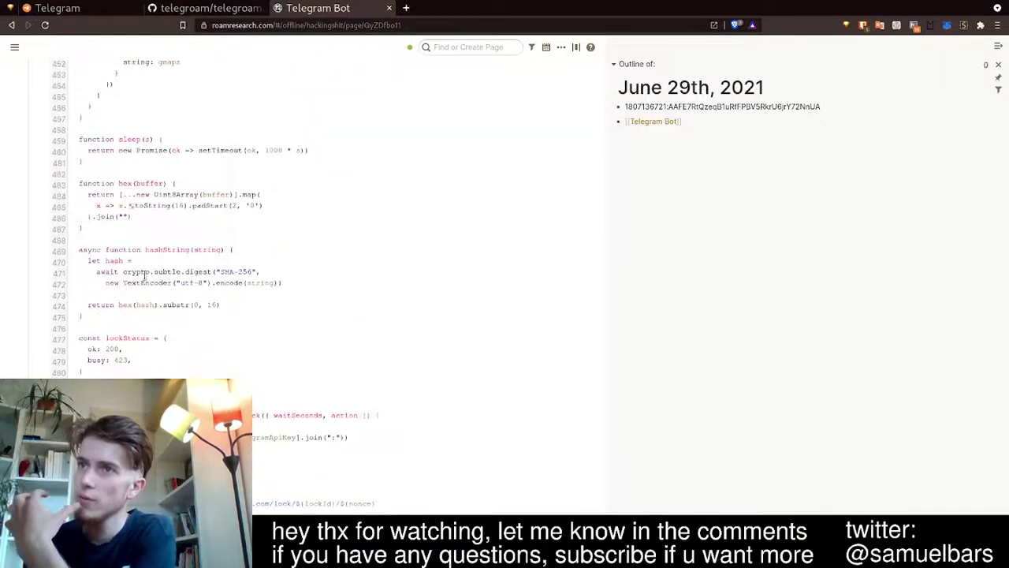
scroll(144, 275, "up", 8)
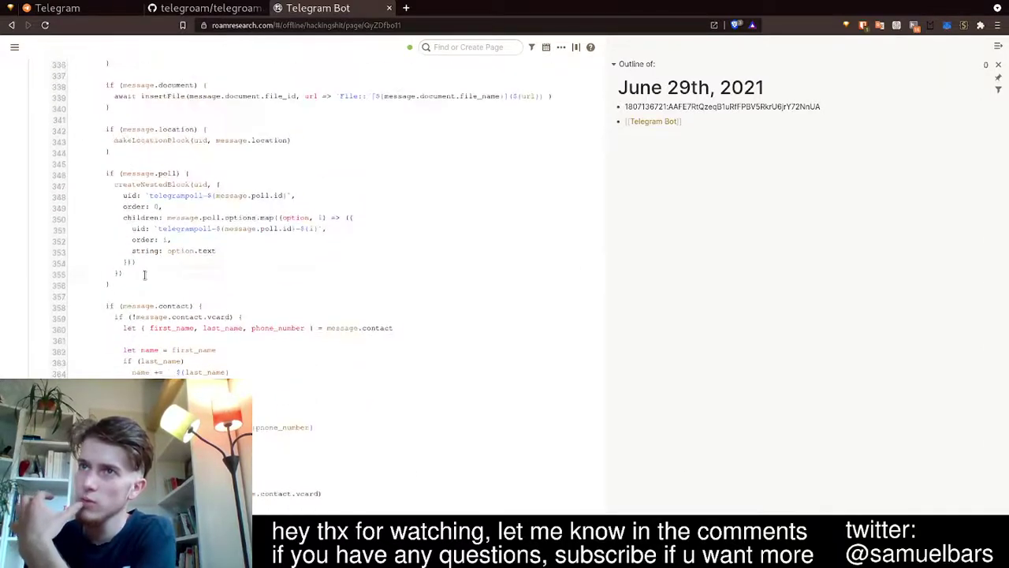
left_click(144, 274)
key("Home")
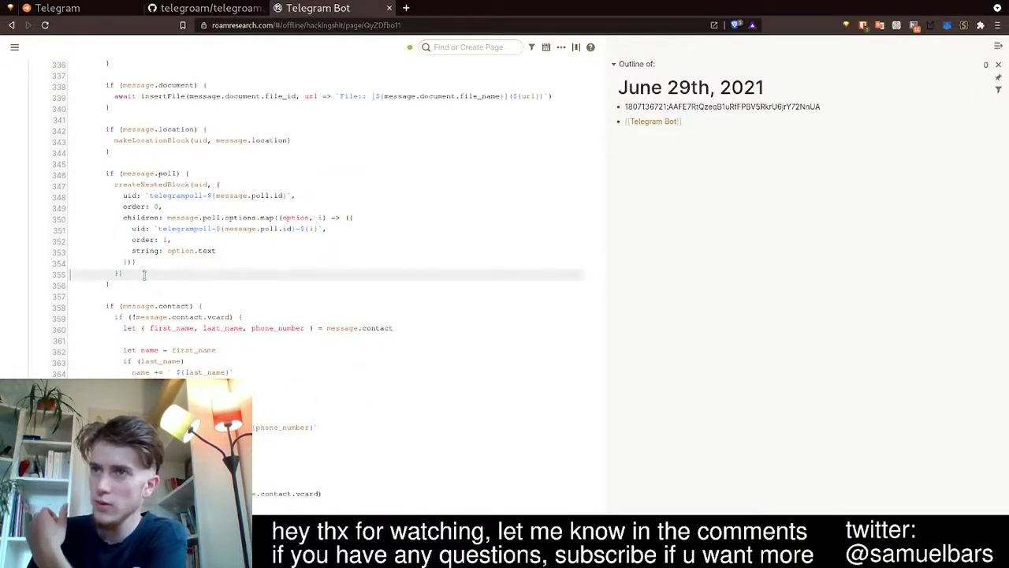
- Allow the JavaScript code nested under the roam/js block to run, and collapse that block
key("Page_Up")
key("Page_Up")
key("Page_Up")
key("Page_Up")
key("Page_Up")
key("Page_Up")
key("Page_Up")
key("Page_Up")
key("Page_Up")
key("Page_Up")
key("Page_Up")
key("Page_Up")
key("Page_Up")
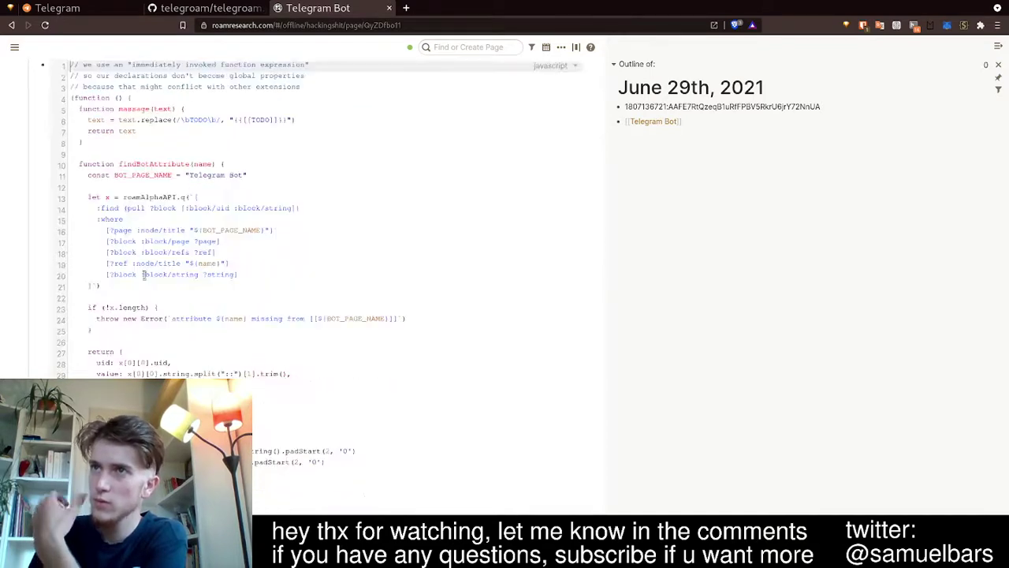
scroll(146, 260, "up", 3)
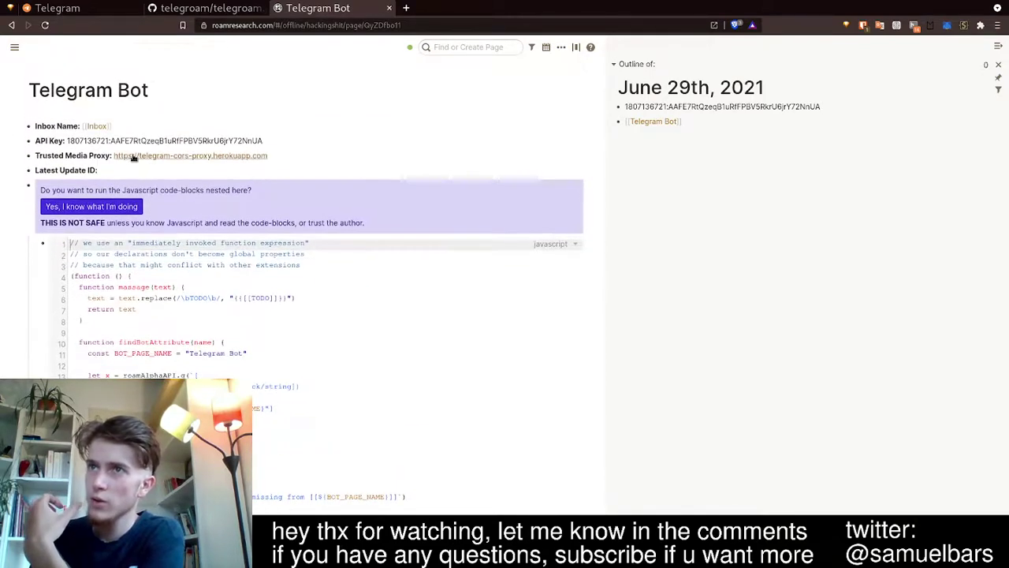
left_click(127, 170)
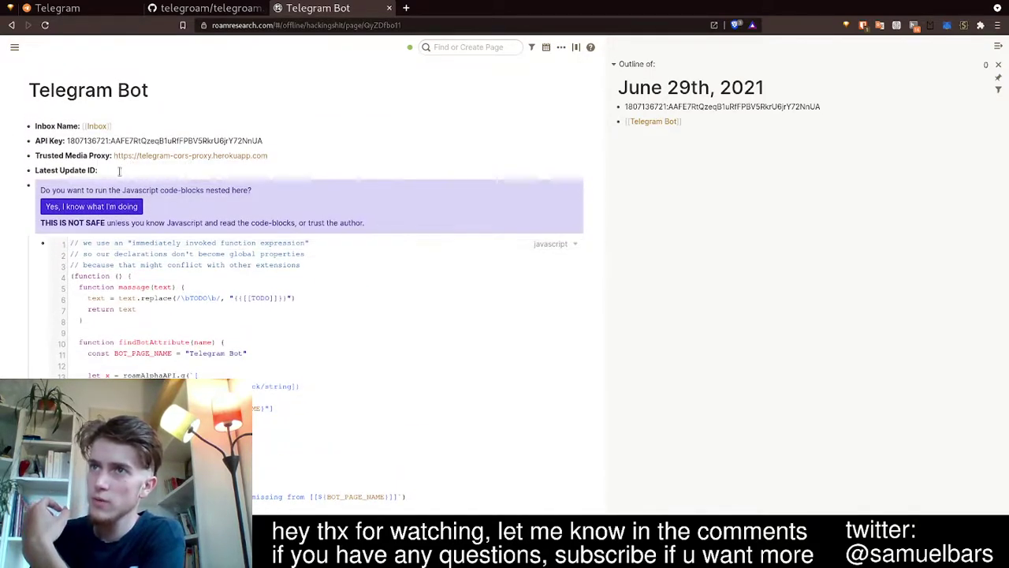
left_click(95, 207)
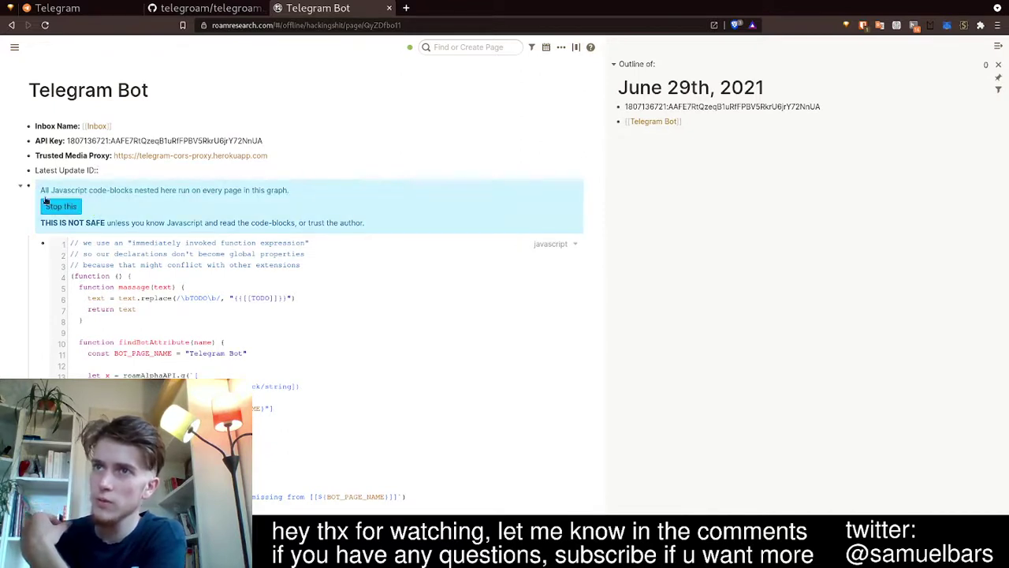
left_click(21, 189)
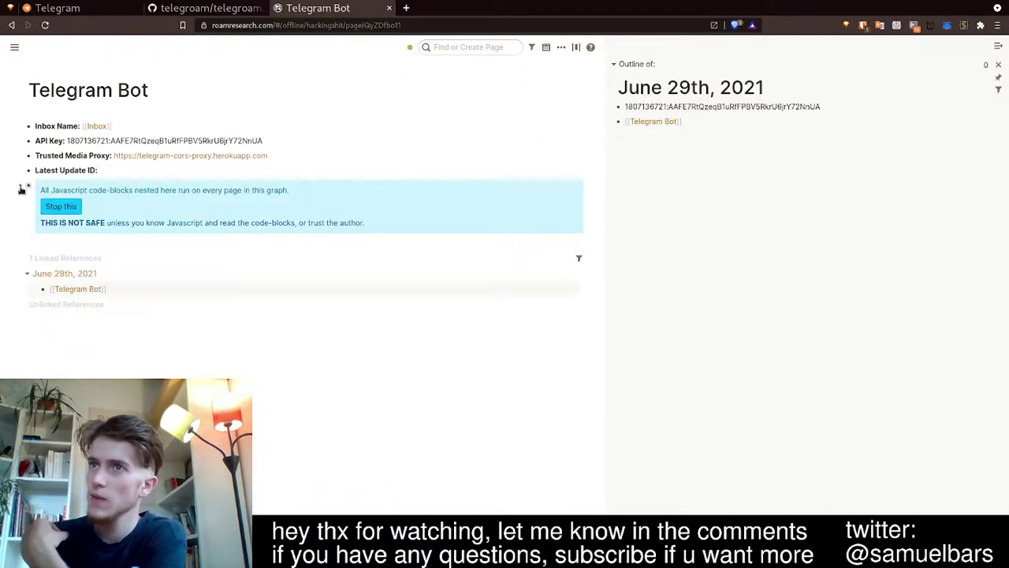
- Return to the telegroam repository's main page on GitHub and read the remaining installation steps in the README
left_click(201, 8)
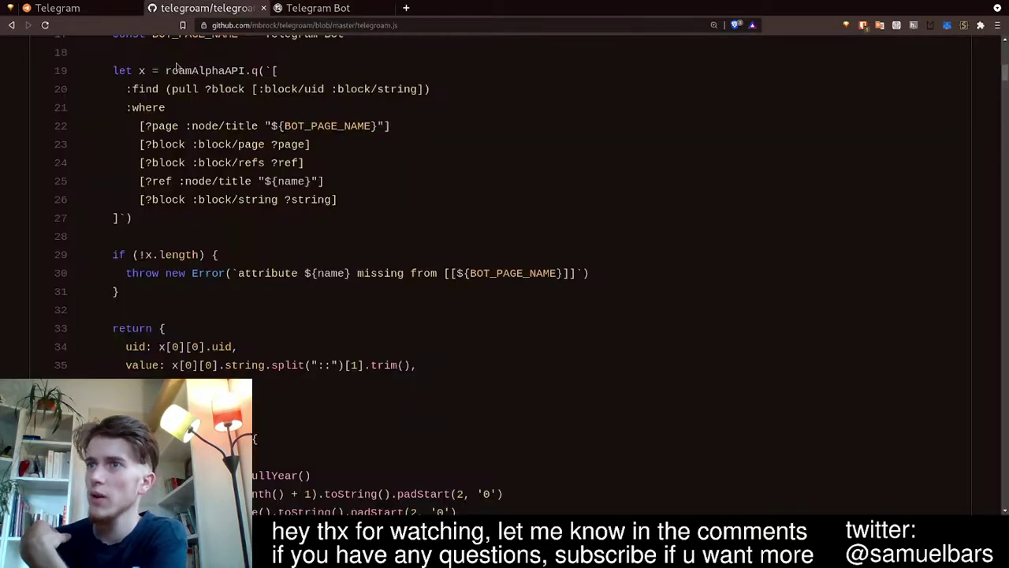
left_click(11, 25)
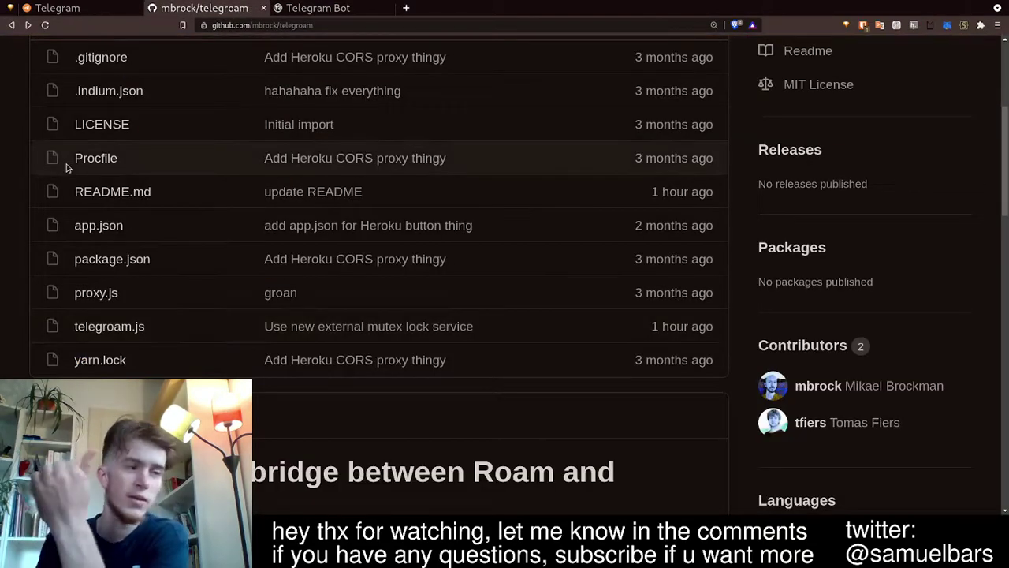
scroll(144, 228, "down", 12)
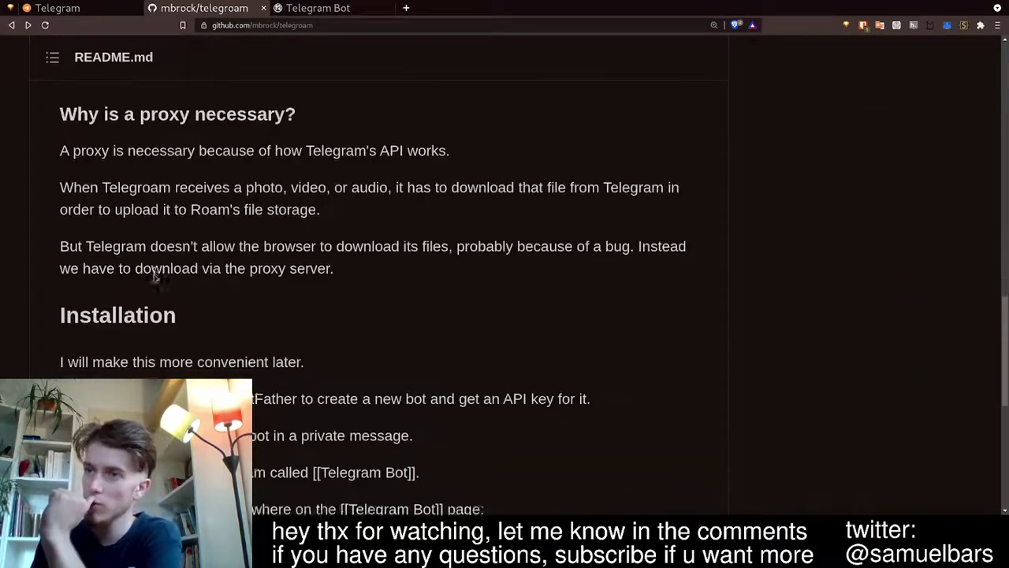
scroll(155, 276, "down", 5)
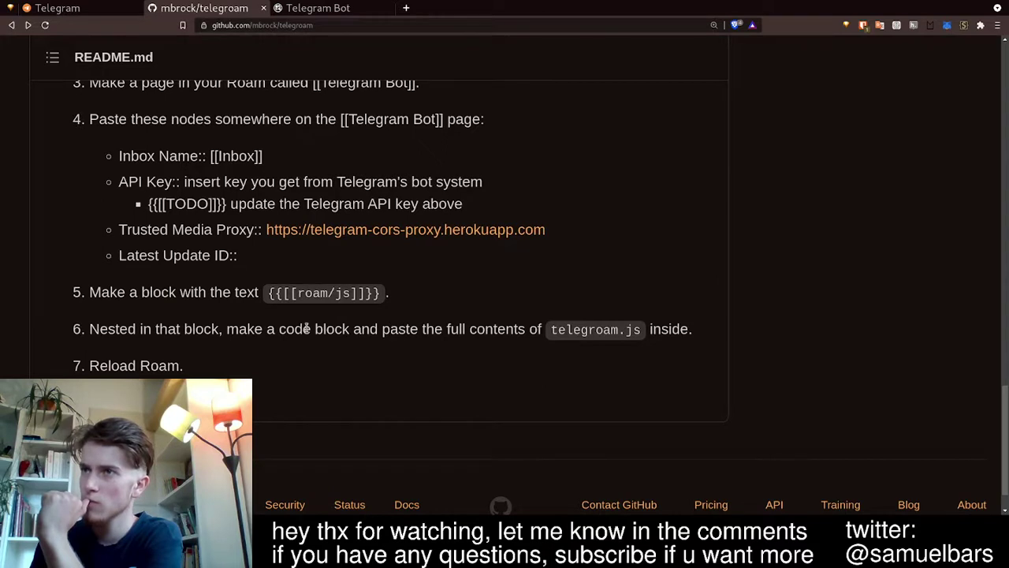
- Switch back to Roam, reload it on the Daily Notes page and clear the API key from the first June 29th block
left_click(321, 9)
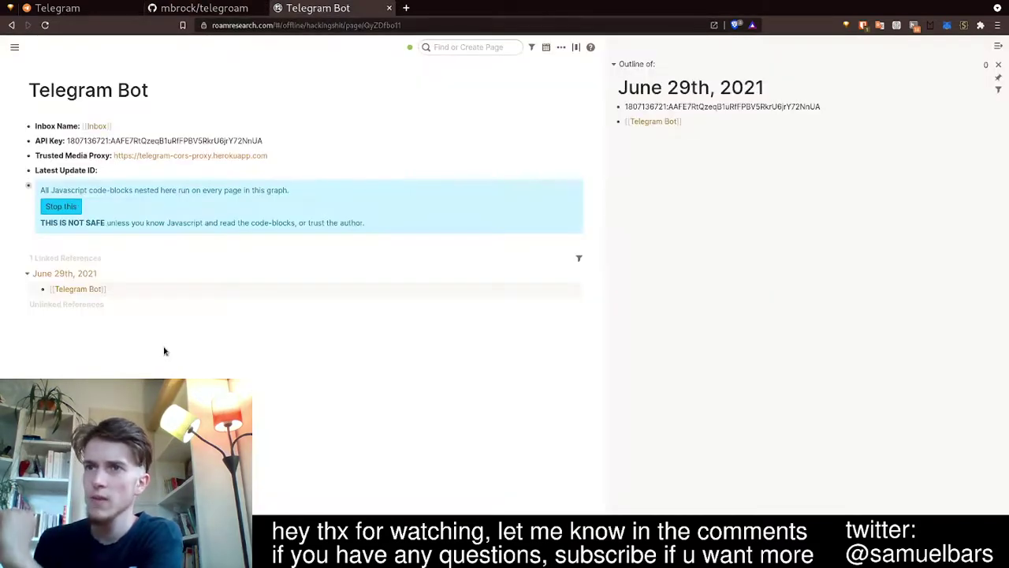
mouse_move(14, 48)
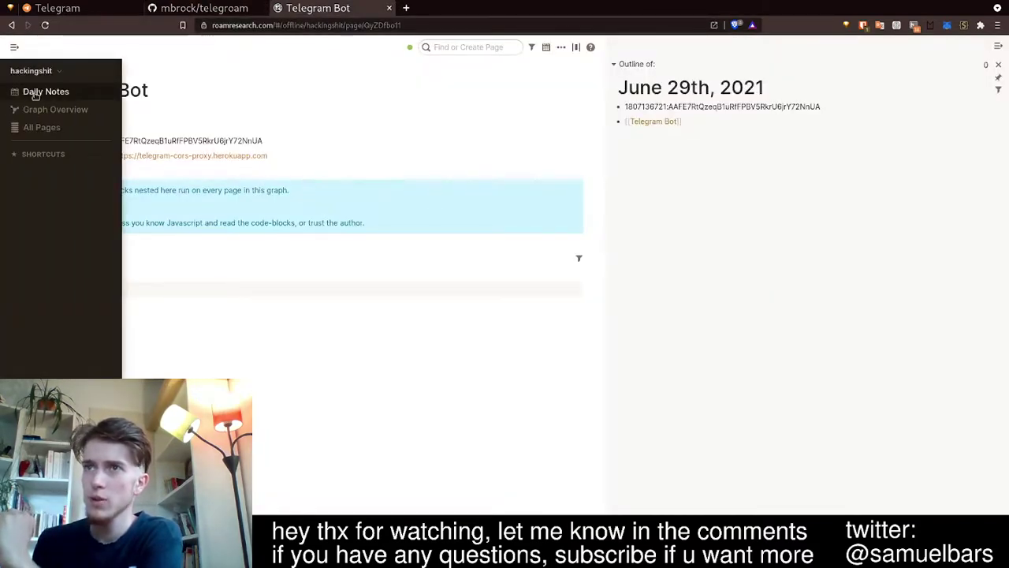
left_click(45, 92)
left_click(561, 47)
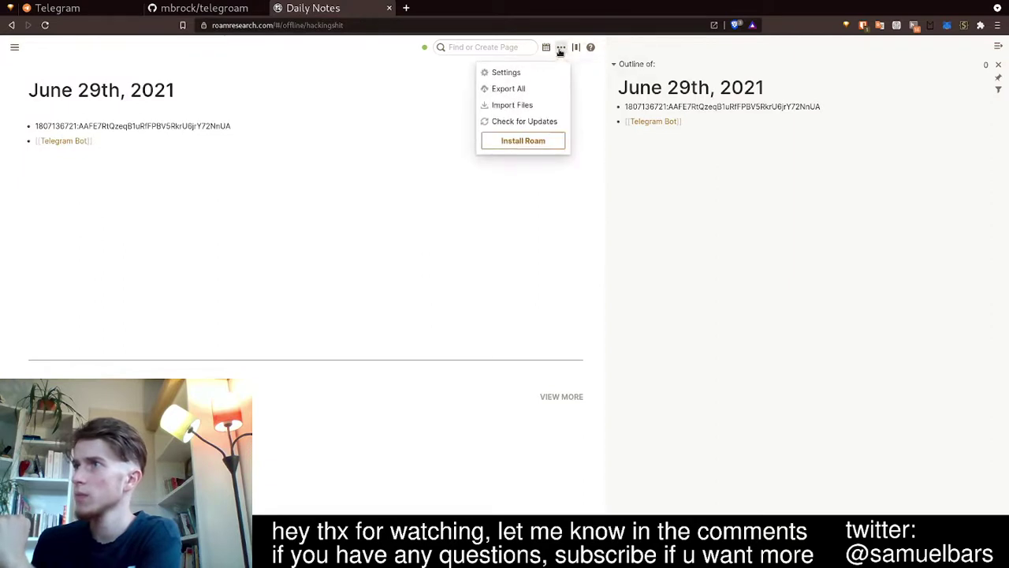
left_click(244, 222)
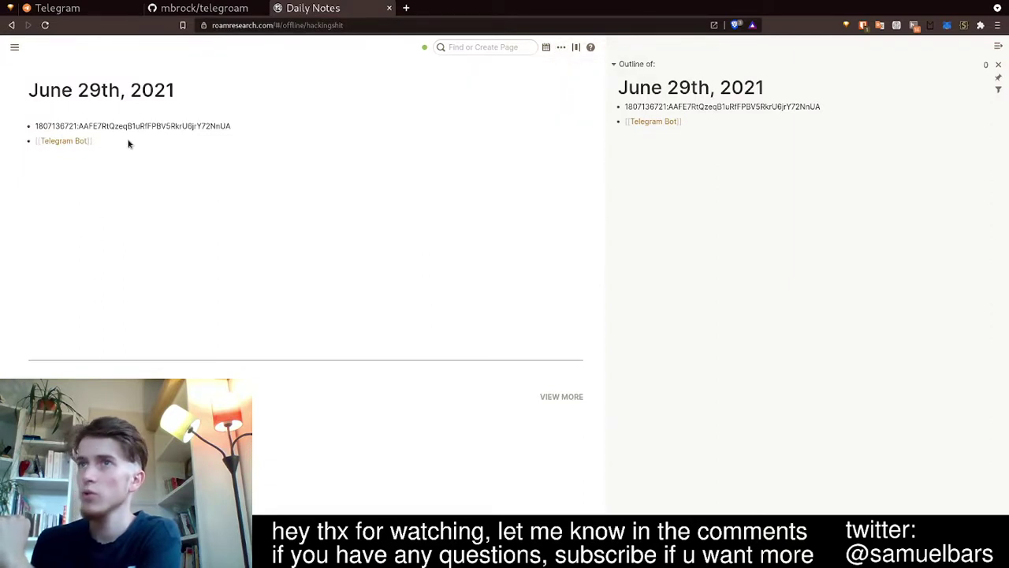
left_click(45, 26)
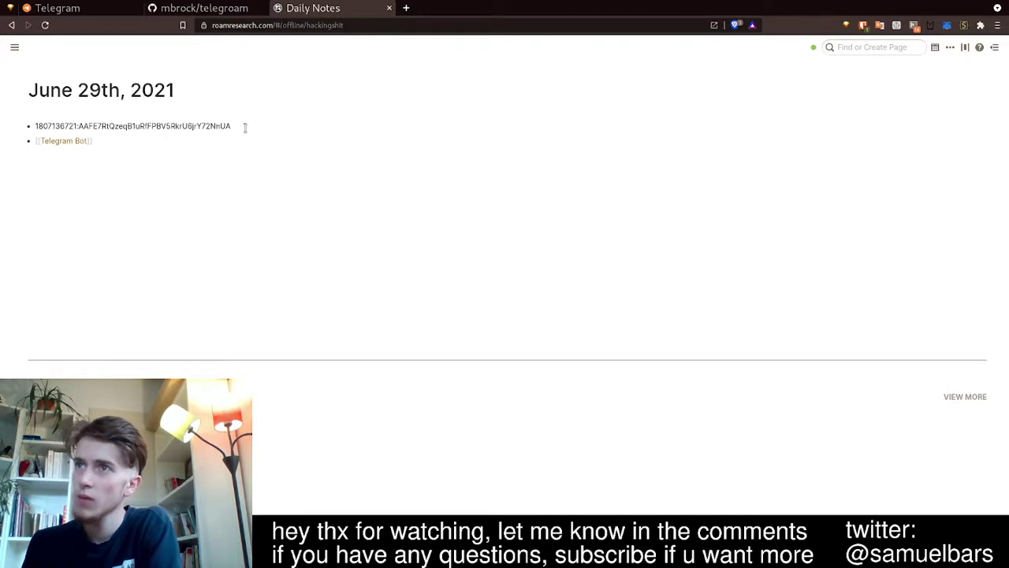
left_click_drag(245, 127, 31, 127)
key("BackSpace")
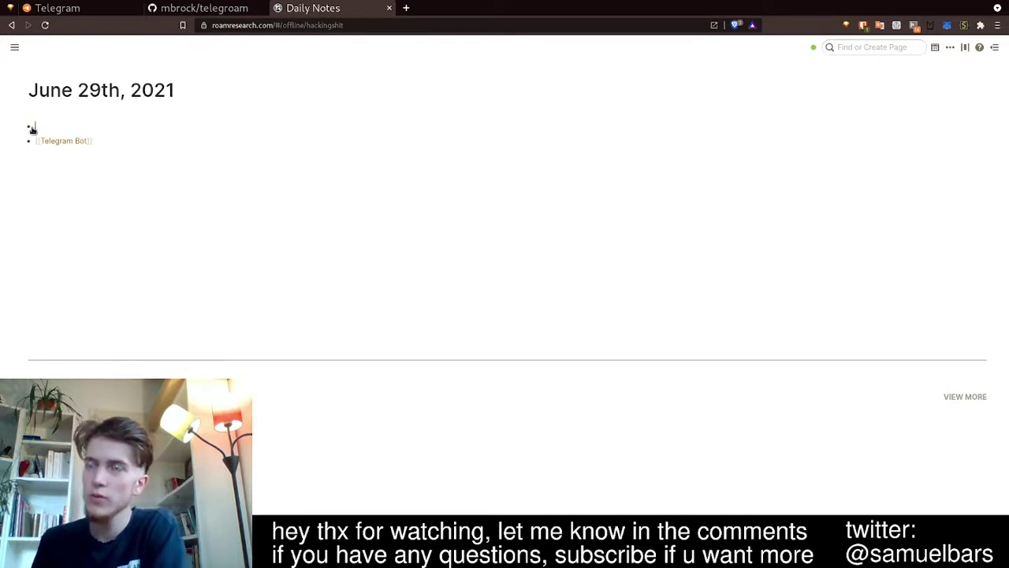
- Switch to Telegram and send the message "Saving something" to the roam-test-telegroam bot
left_click(79, 9)
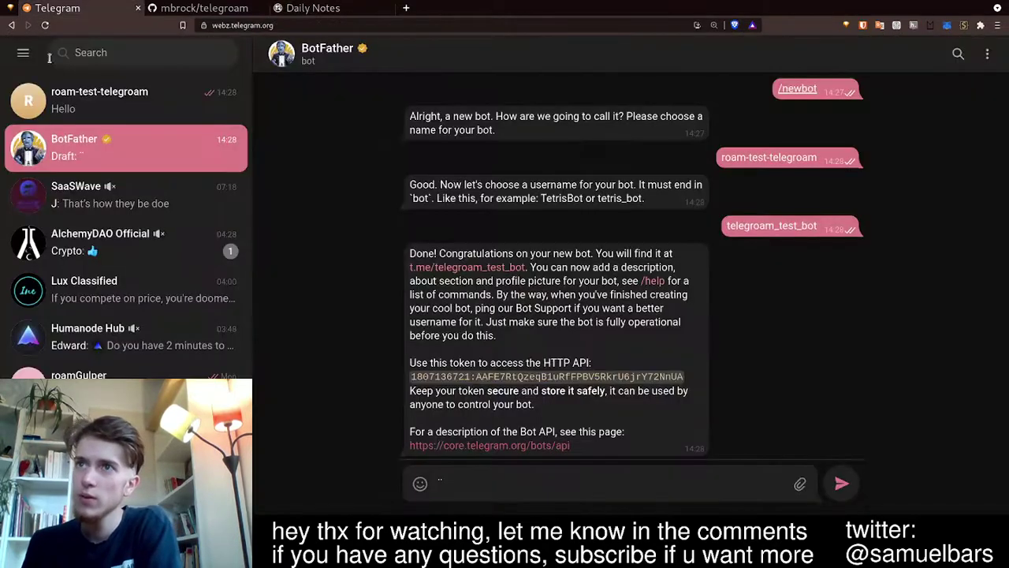
left_click(108, 93)
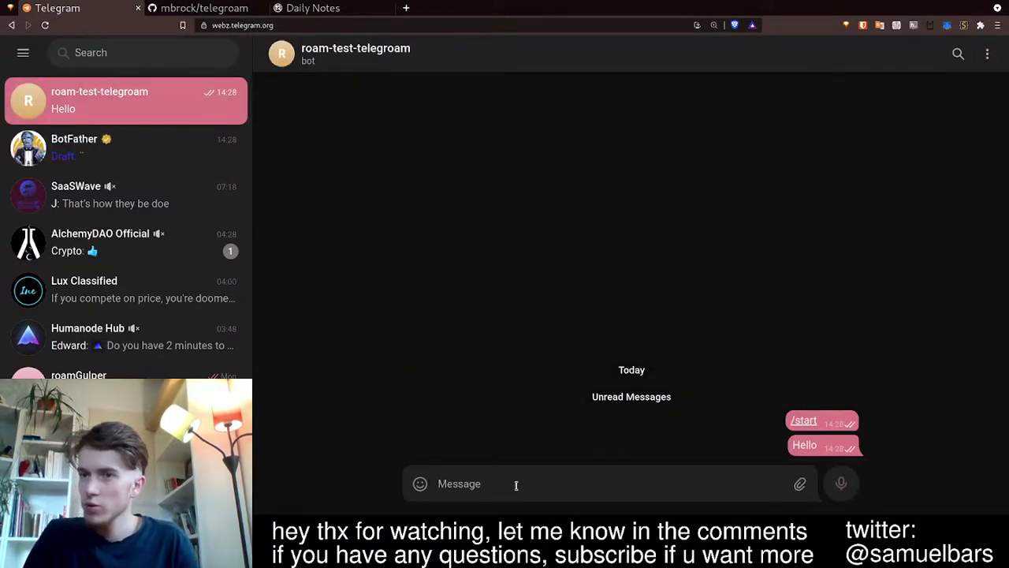
type("Saving")
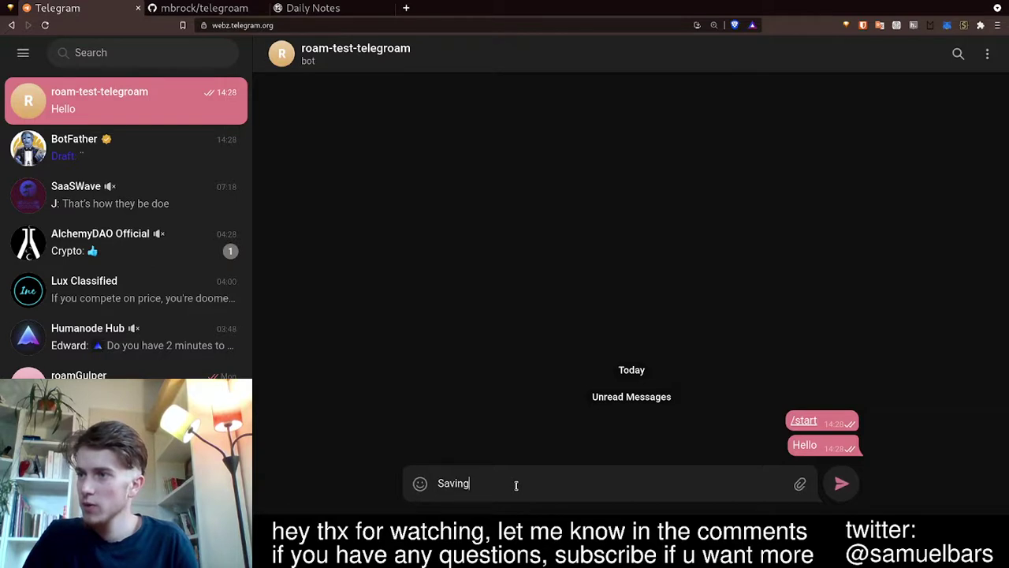
type(" something")
key("Return")
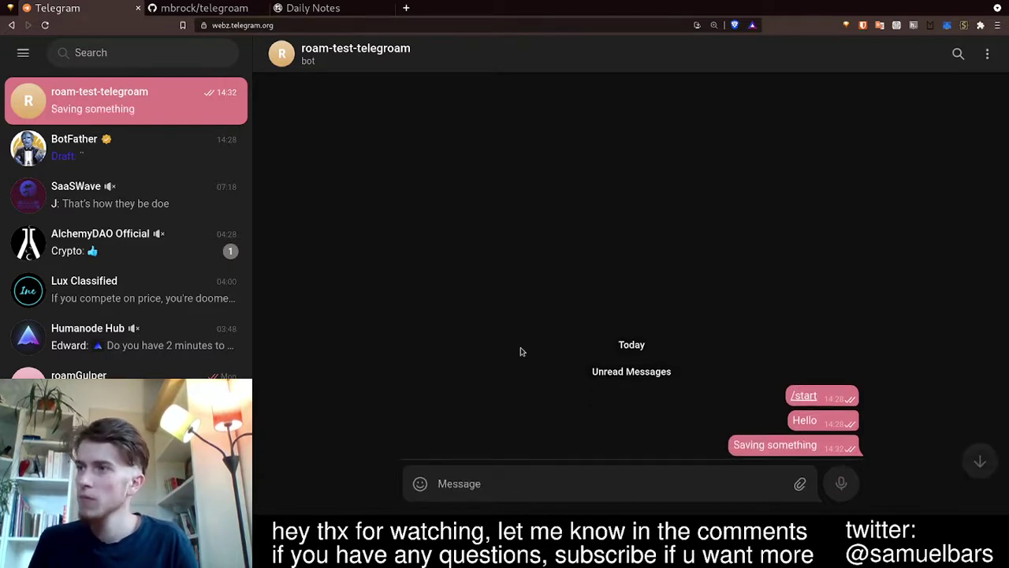
- Switch back to Roam's Daily Notes and delete the empty block between the Inbox entry and [[Telegram Bot]]
left_click(333, 11)
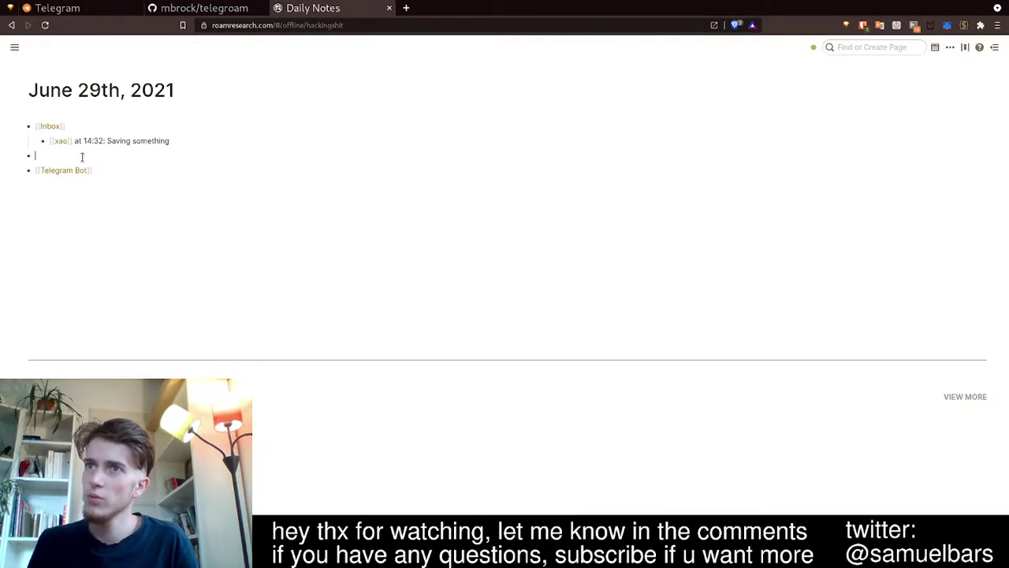
key("BackSpace")
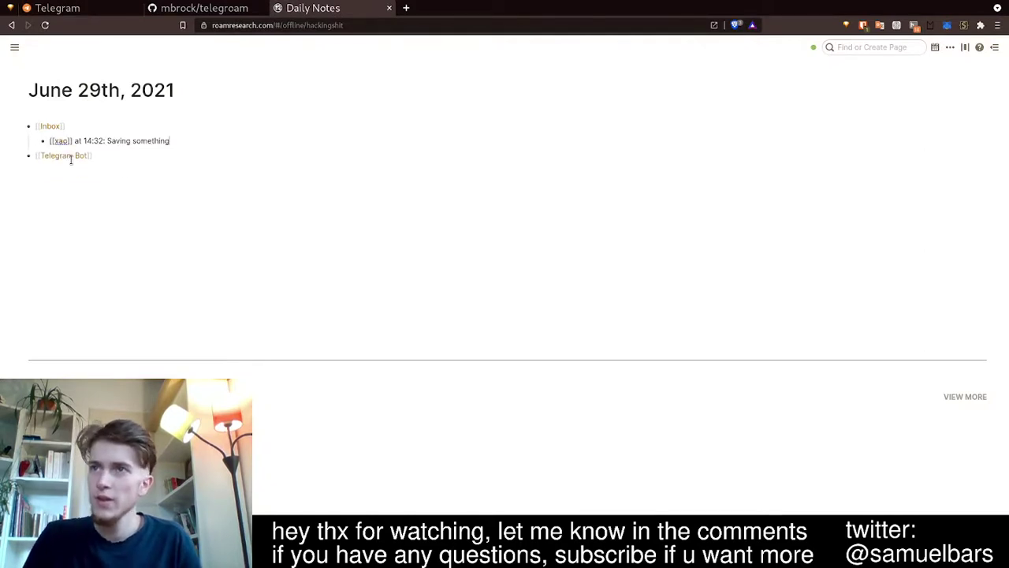
key("Return")
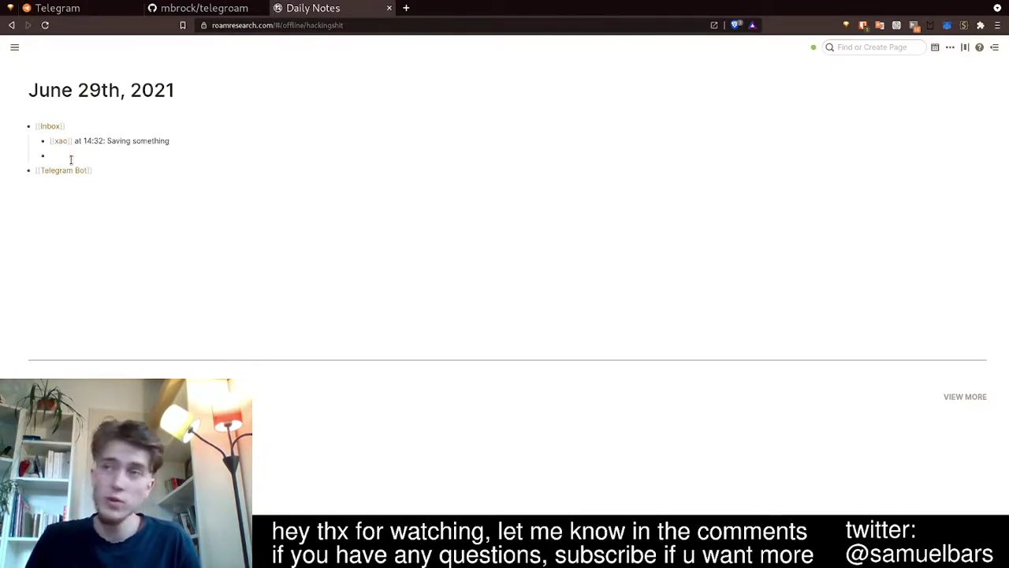
key("BackSpace")
left_click(66, 195)
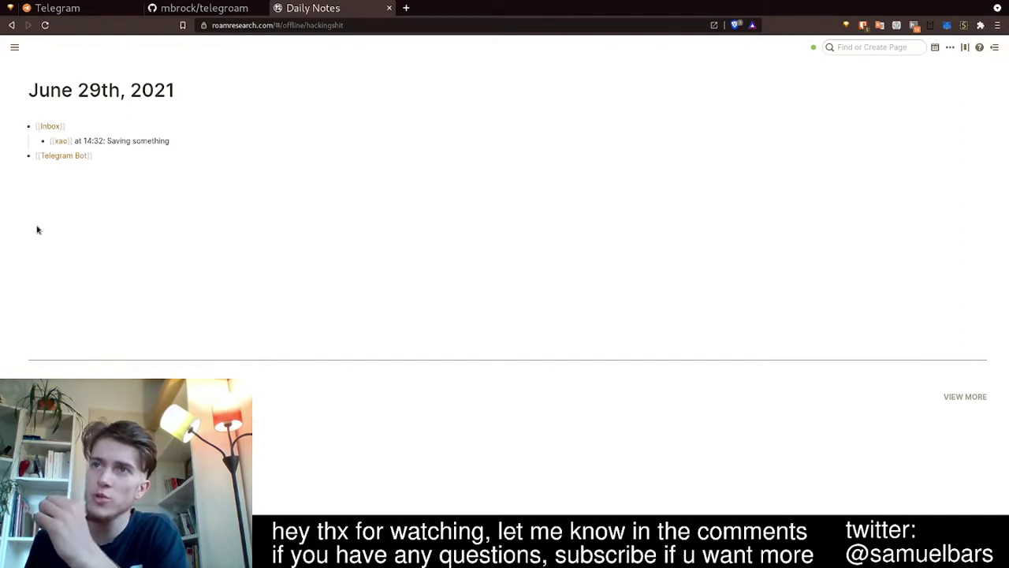
- Open the Telegram Bot page and change its Inbox Name attribute to [[telecatcher]]
left_click(87, 124)
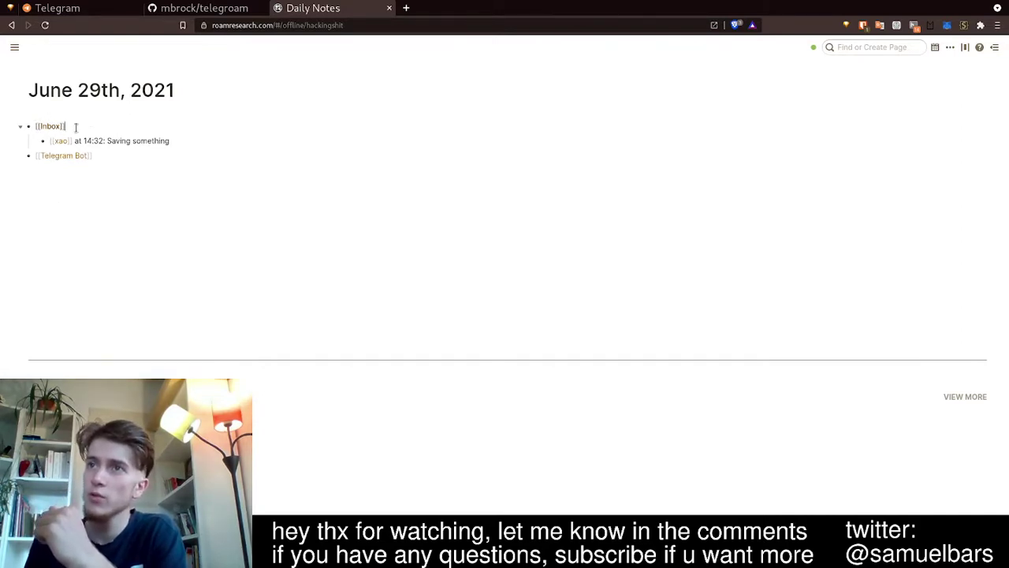
left_click(71, 157)
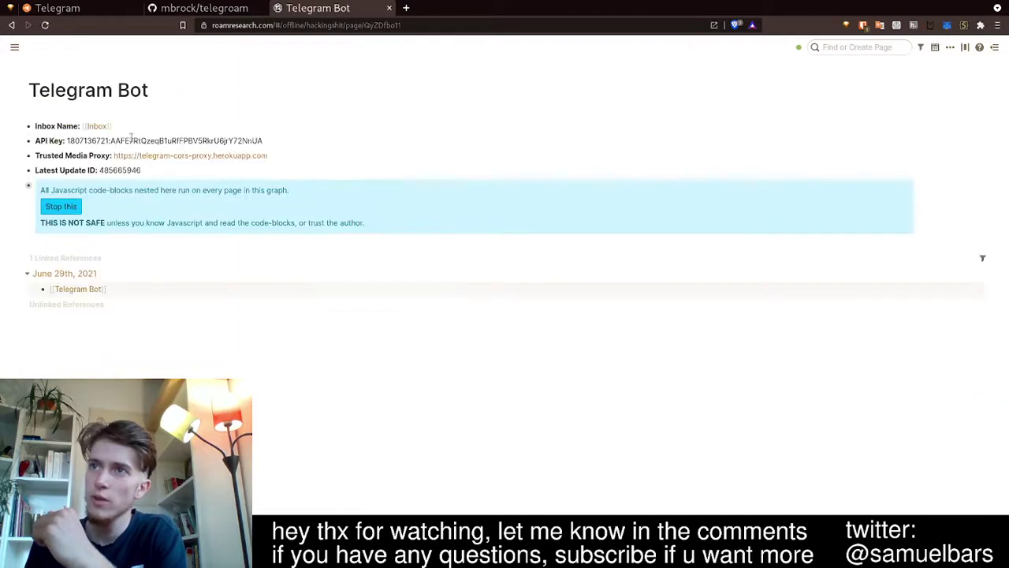
left_click(129, 123)
key("ctrl+shift+Left")
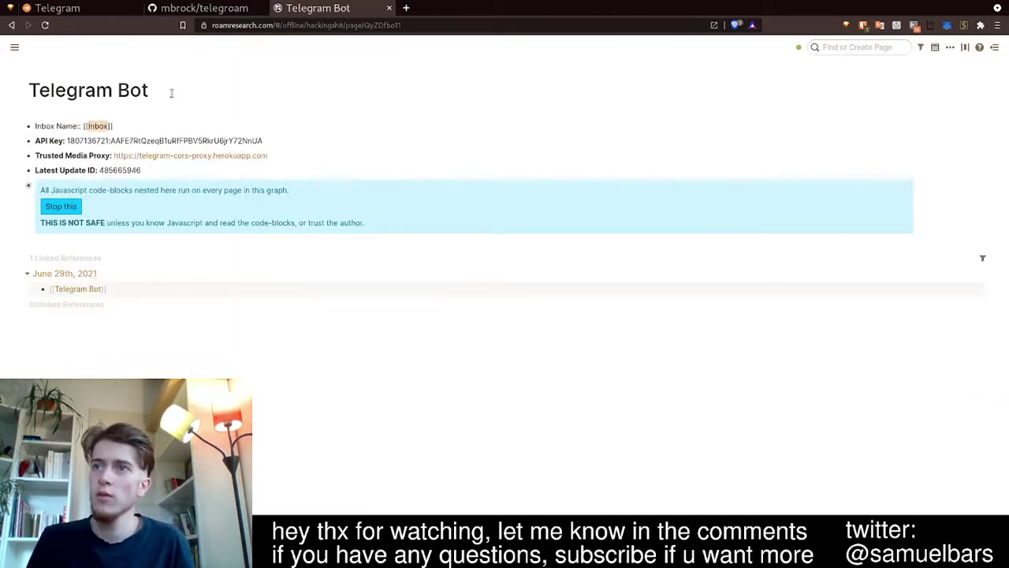
key("BackSpace")
type("teleca")
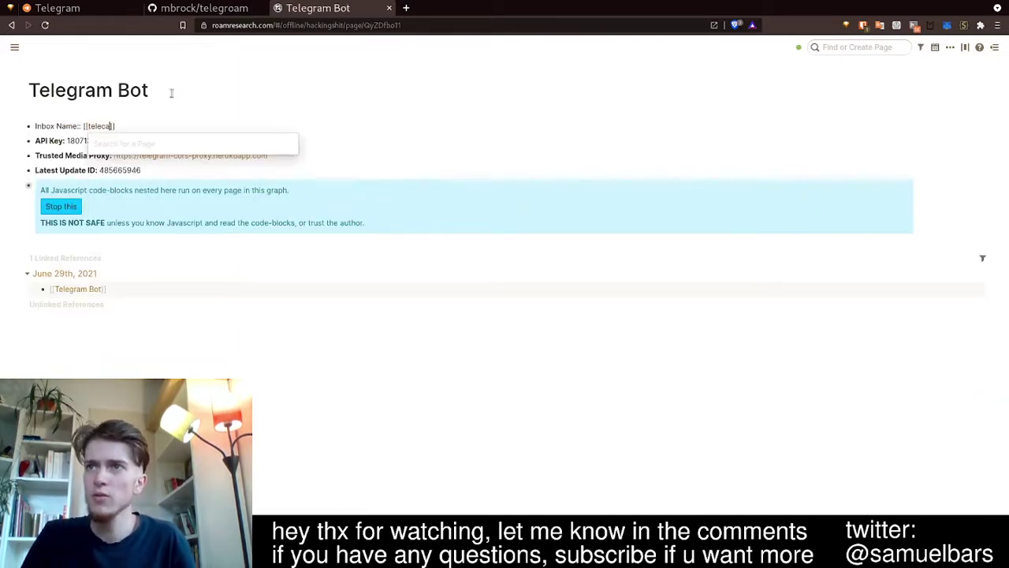
key("BackSpace")
key("BackSpace")
key("BackSpace")
key("BackSpace")
key("BackSpace")
key("BackSpace")
type("telec")
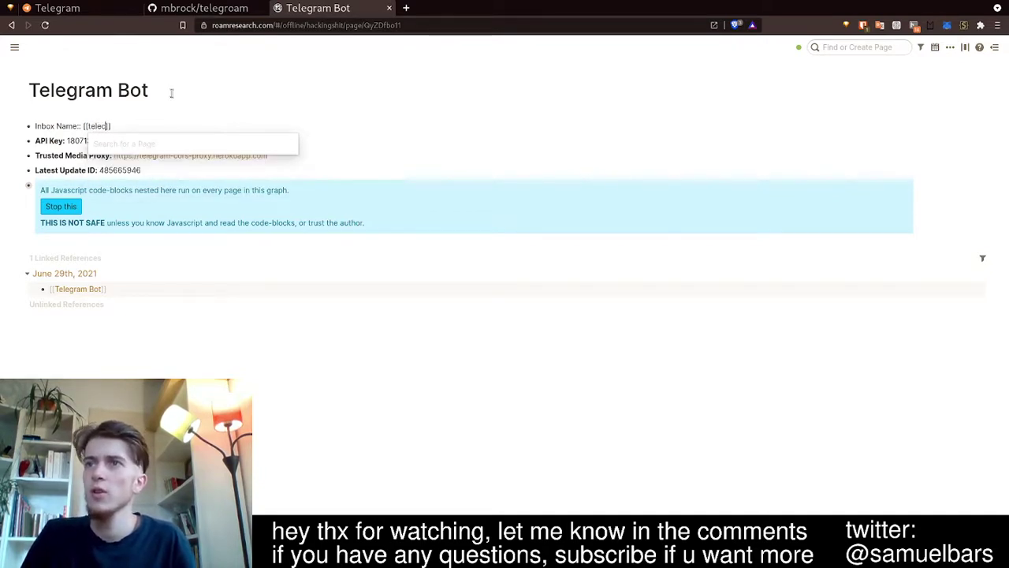
key("Escape")
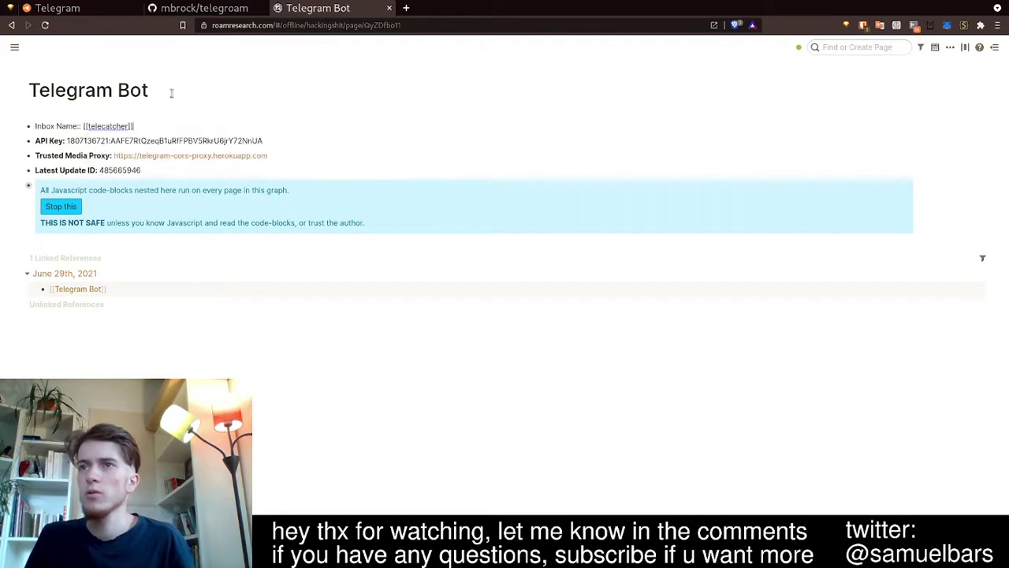
key("Return")
key("BackSpace")
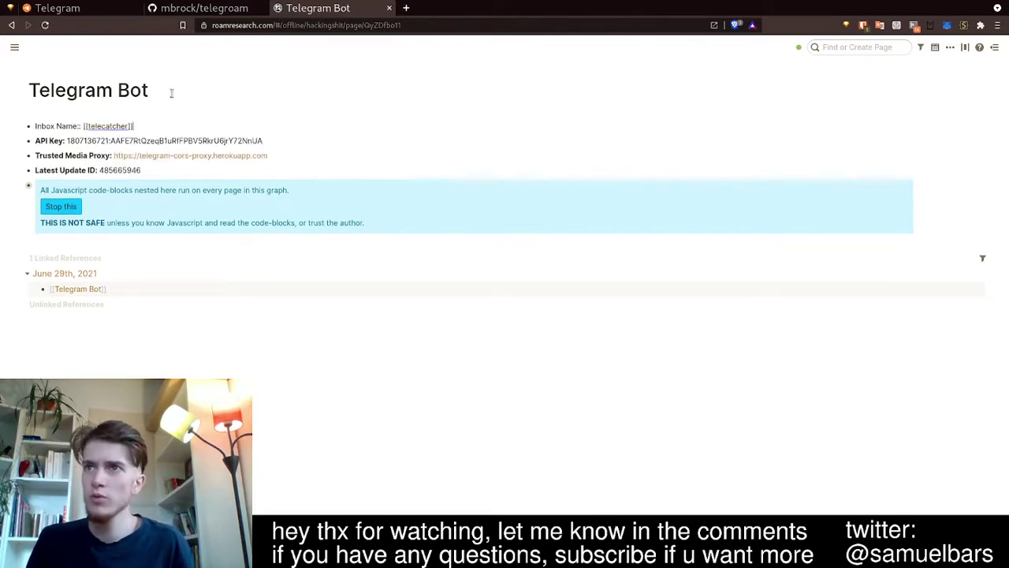
- Set the Inbox Name attribute on the Telegram Bot page back to [[Inbox]]
key("ctrl+shift+Left")
key("ctrl+shift+Left")
key("ctrl+shift+Left")
key("BackSpace")
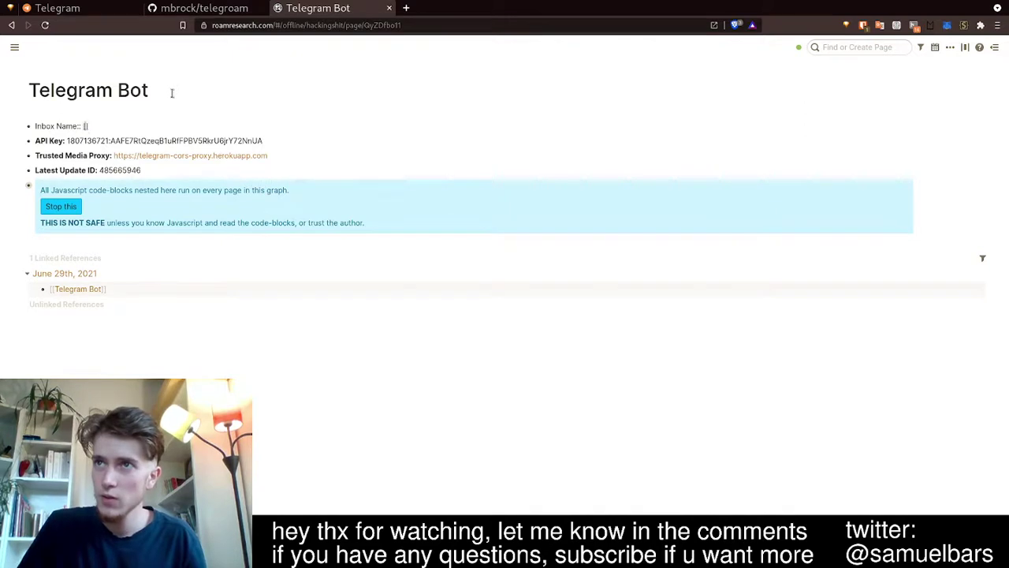
type("[Inbox")
key("Escape")
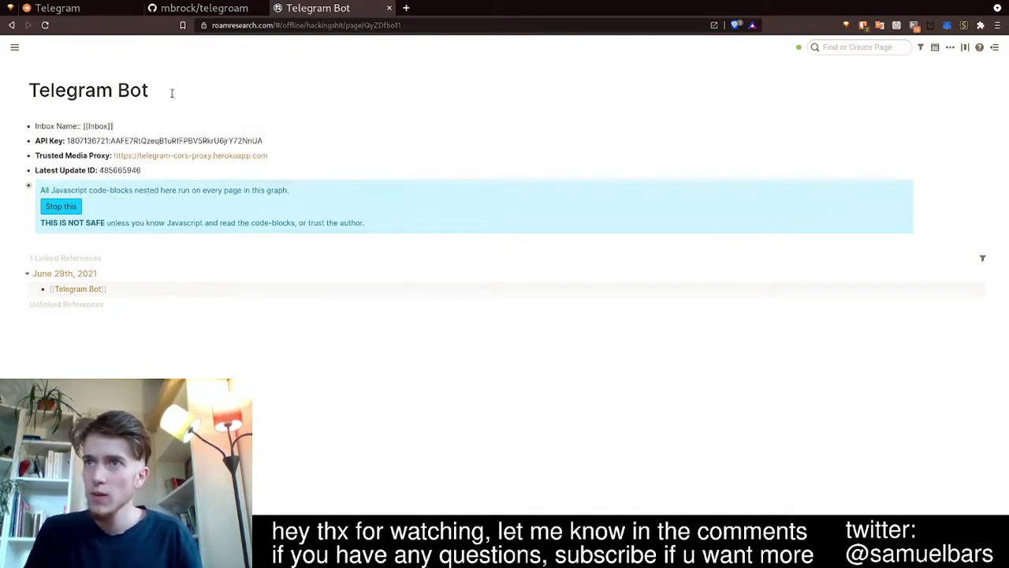
- Switch to Telegram, allow microphone access, and send a voice message of about 2 seconds to the roam-test-telegroam bot
left_click(58, 8)
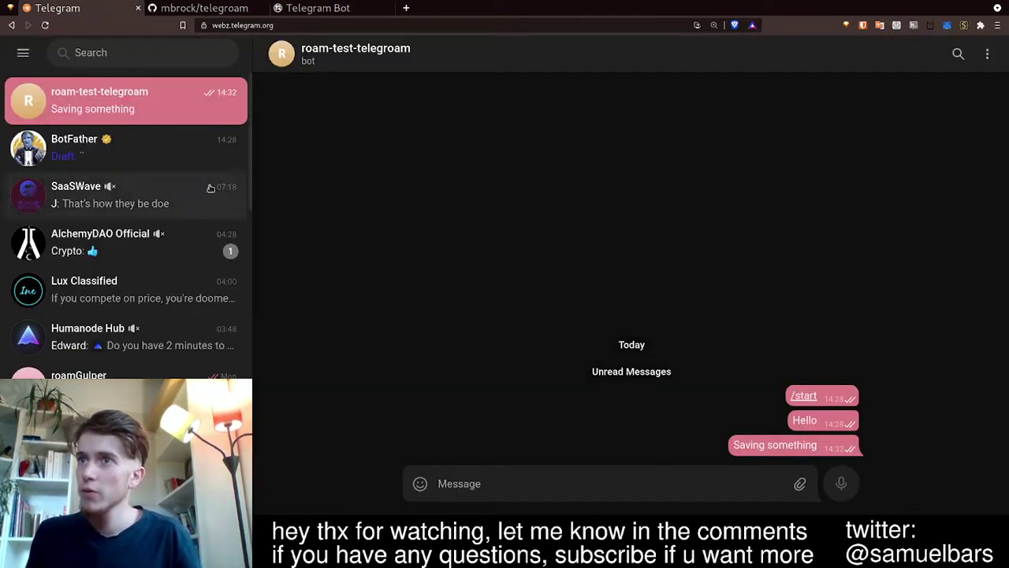
left_click(829, 483)
left_click(409, 122)
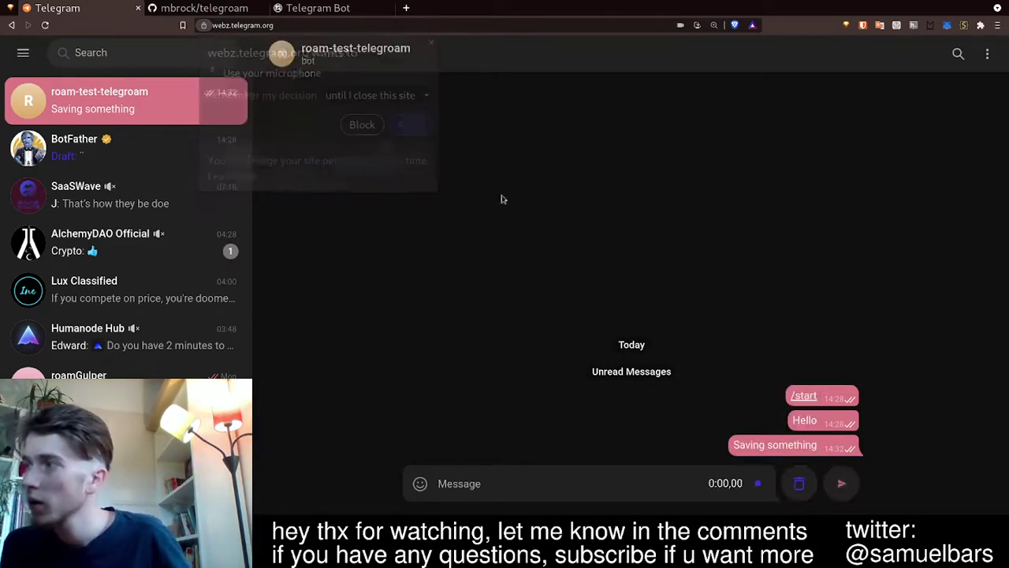
left_click(841, 482)
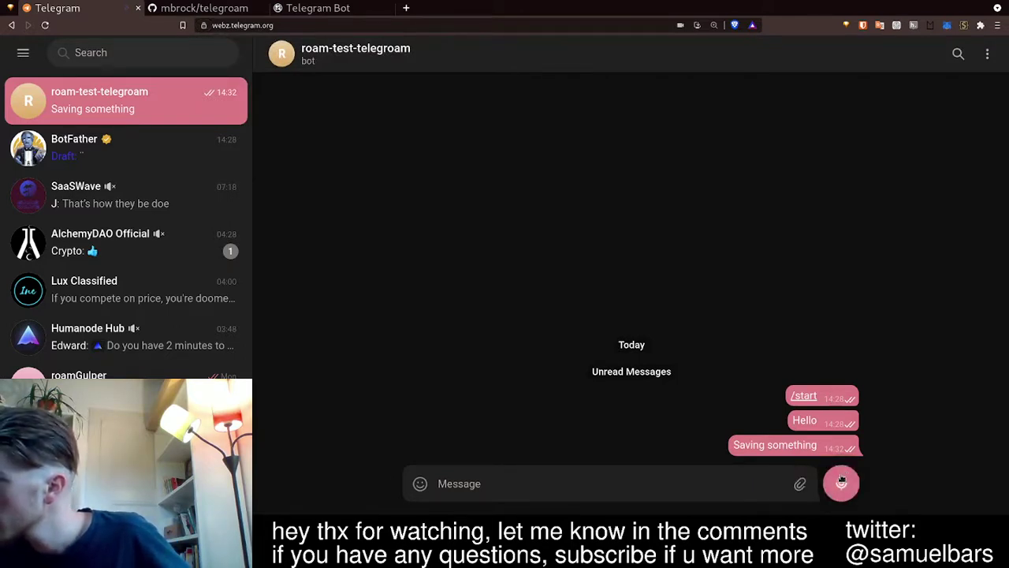
- Switch back to Roam and open Daily Notes to check the Inbox for the voice message
left_click(319, 9)
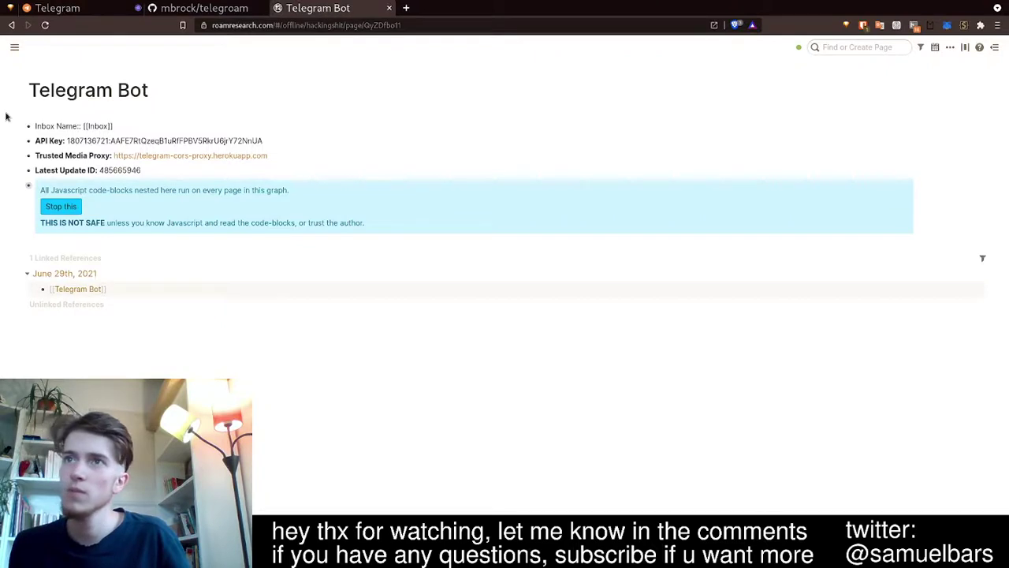
mouse_move(15, 48)
left_click(45, 90)
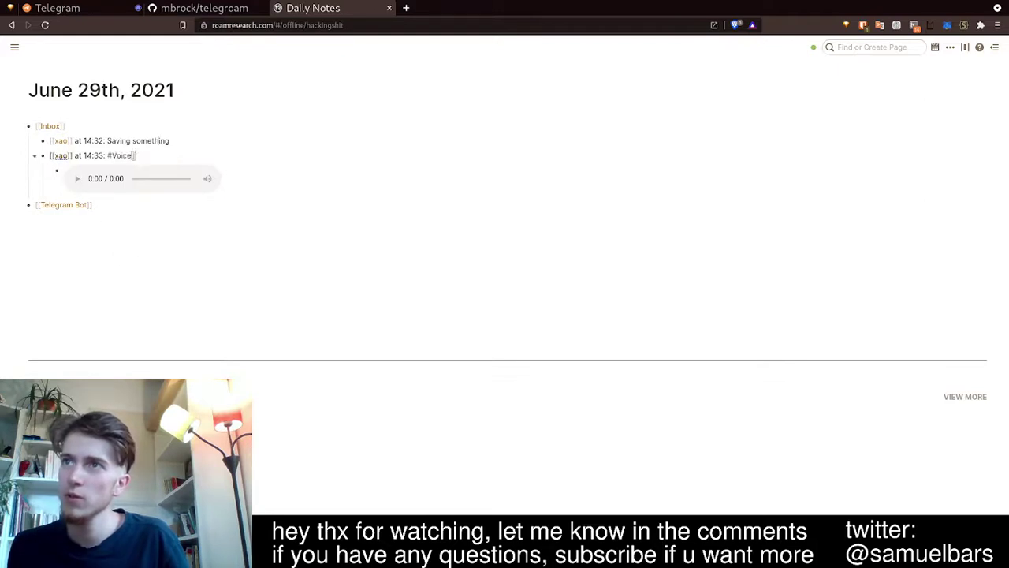
- Send a brain emoji to the roam-test-telegroam bot in Telegram and return to Roam's Daily Notes to check the Inbox
left_click(75, 9)
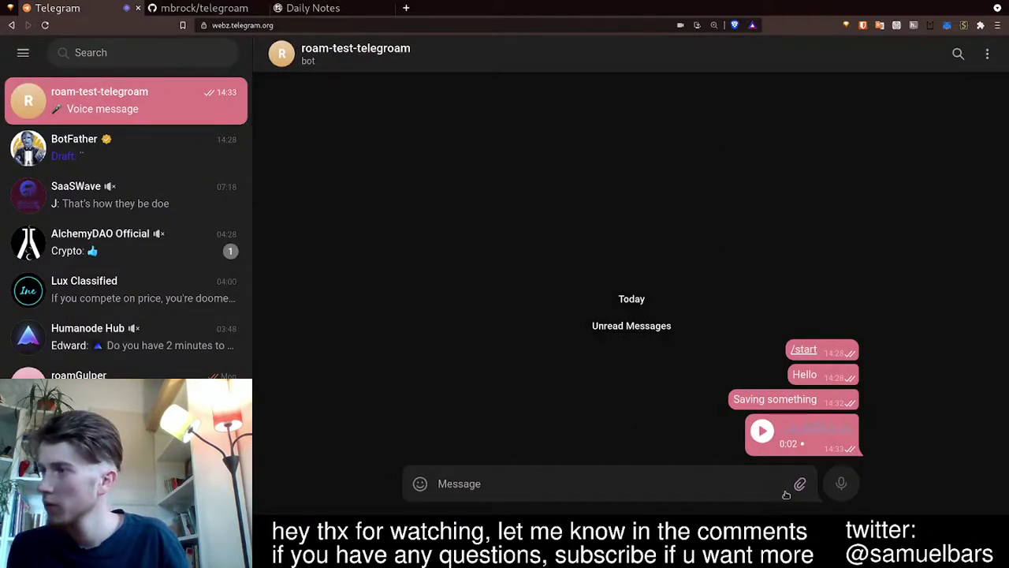
mouse_move(799, 485)
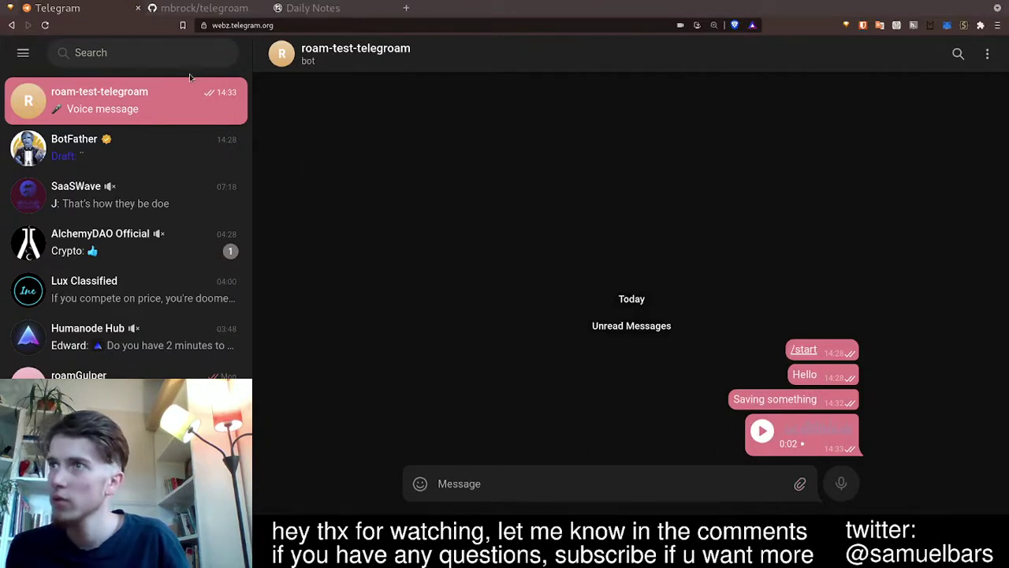
left_click(421, 483)
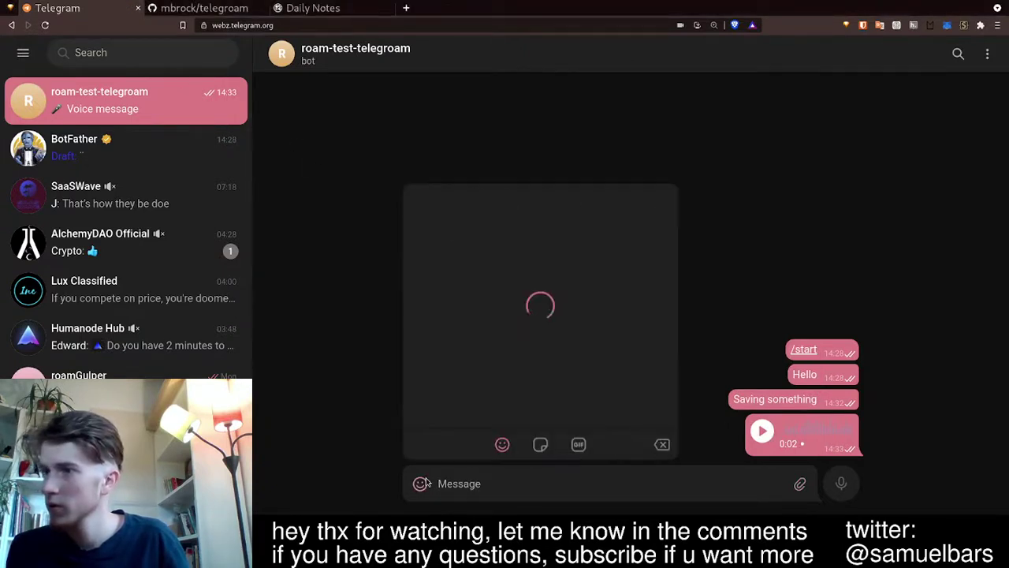
left_click(506, 257)
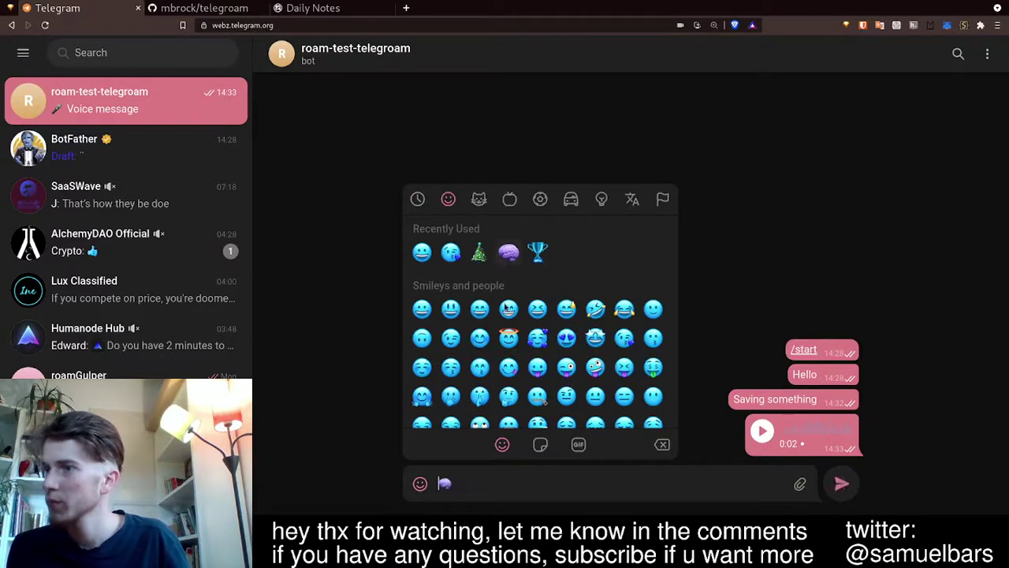
key("Return")
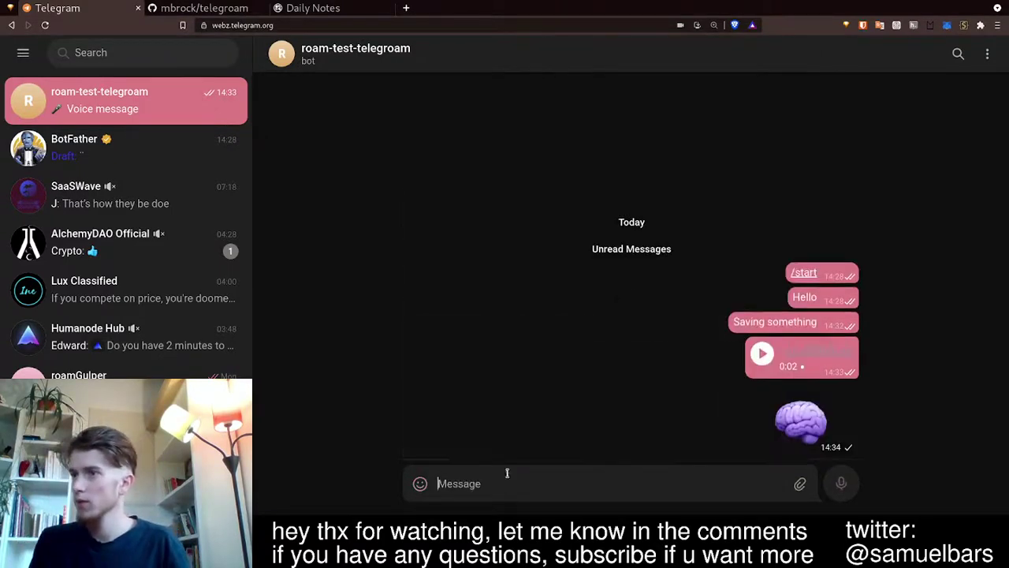
left_click(314, 8)
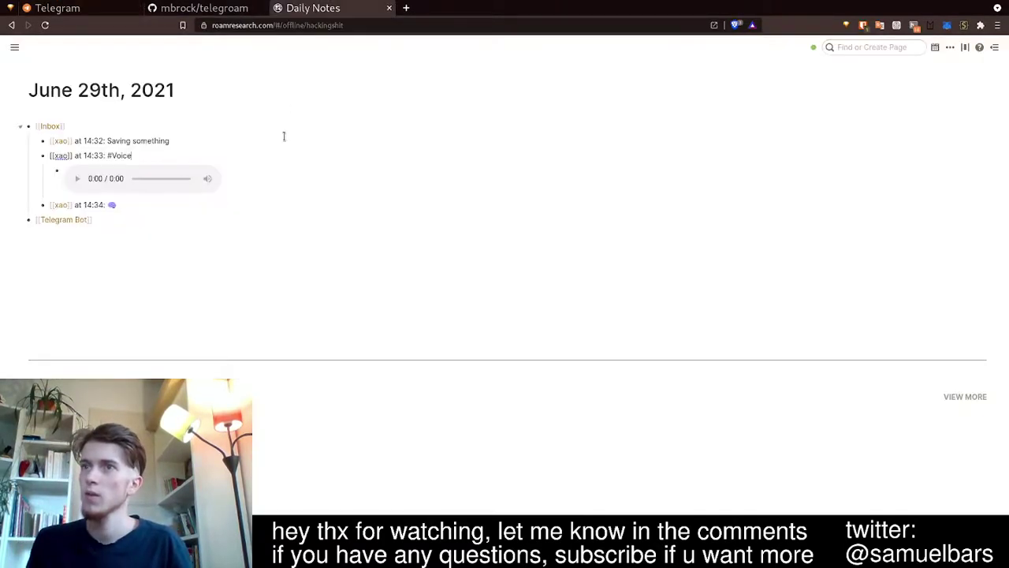